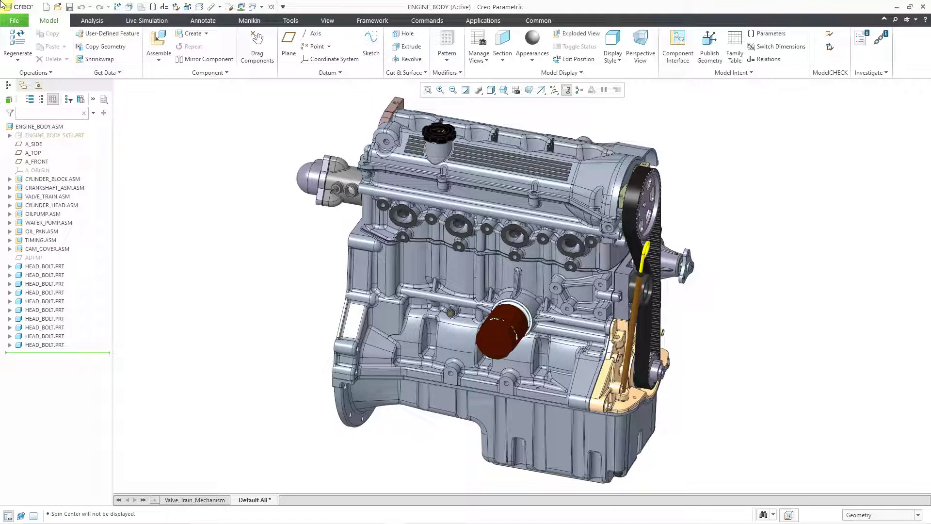
# Activate the Valve_Train_Mechanism combined view from View Manager's All list
pyautogui.click(481, 47)
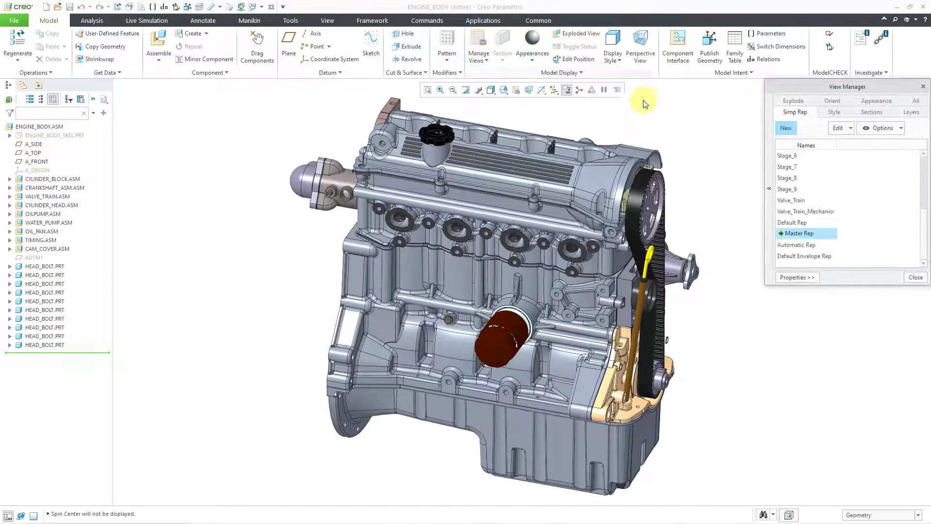
pyautogui.click(916, 100)
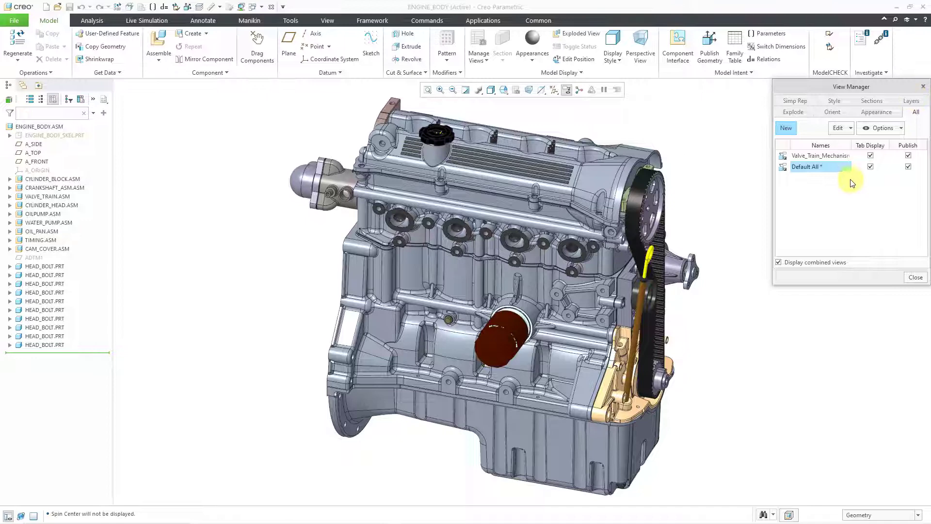
pyautogui.click(811, 154)
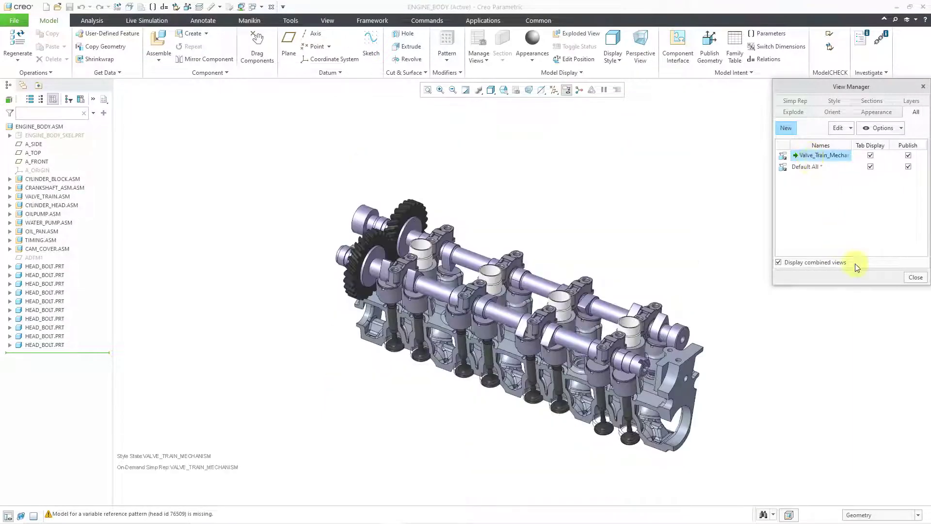
# Close View Manager, zoom in on the valve train, and enter the Mechanism application
pyautogui.click(916, 278)
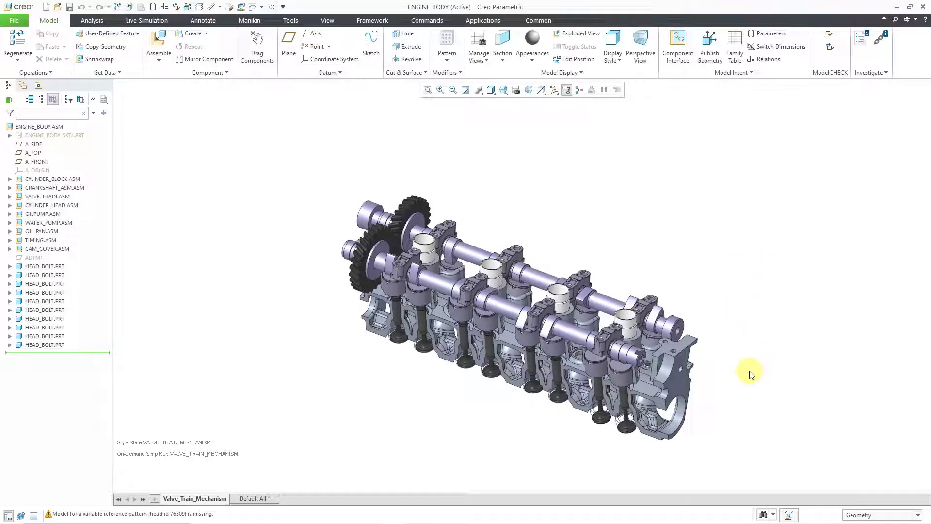
pyautogui.scroll(2, 732, 419)
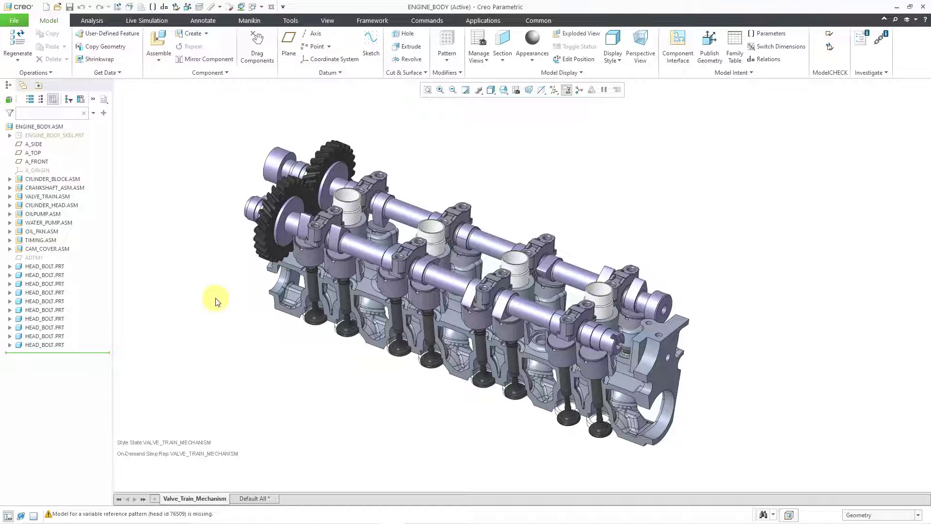
pyautogui.click(482, 19)
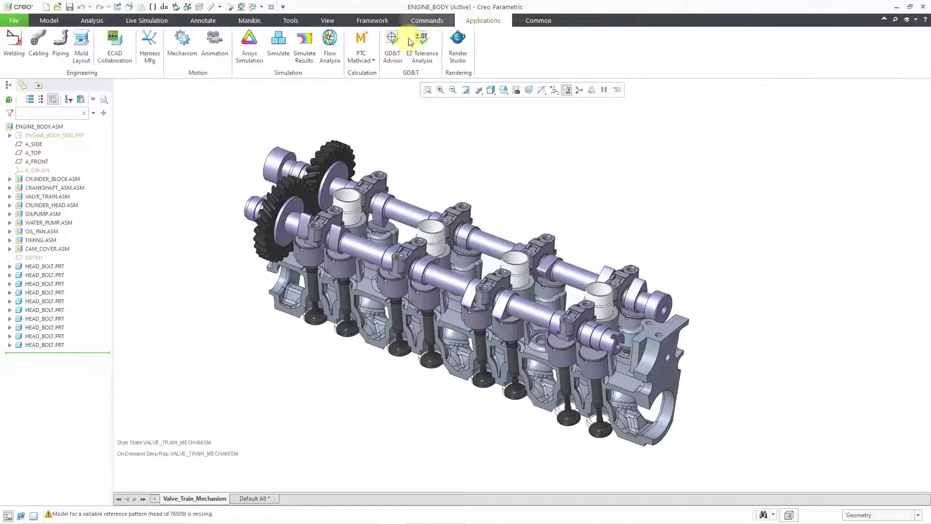
pyautogui.click(193, 57)
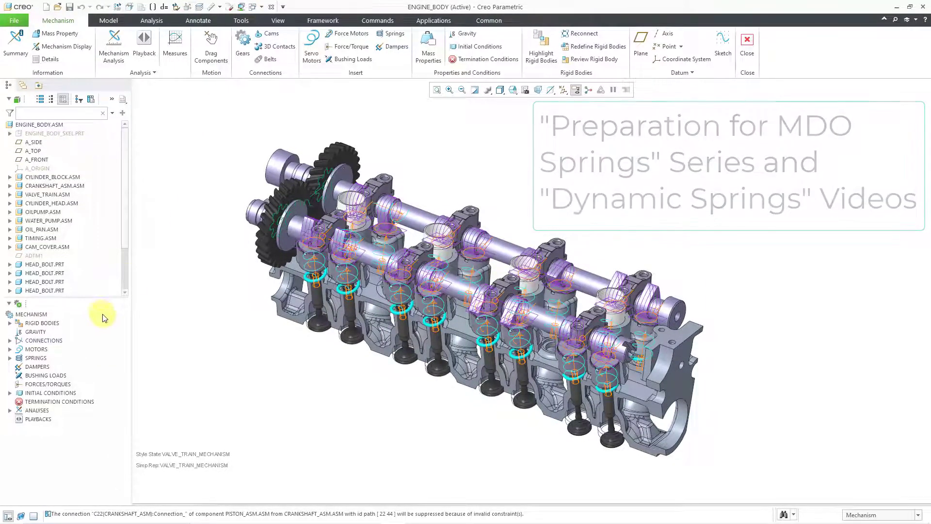
# Expand ANALYSES and run the VALVE-TRAIN (DYNAMICS) analysis to completion
pyautogui.click(10, 411)
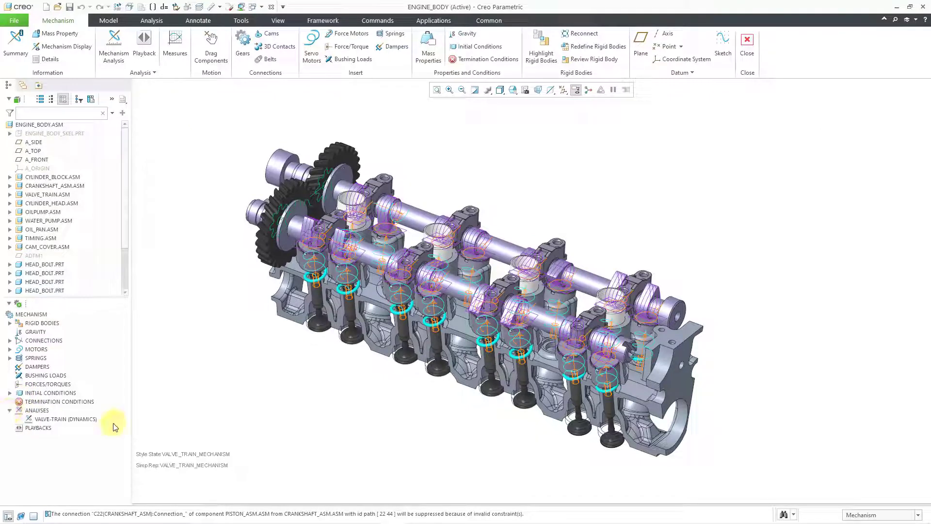
pyautogui.click(79, 420)
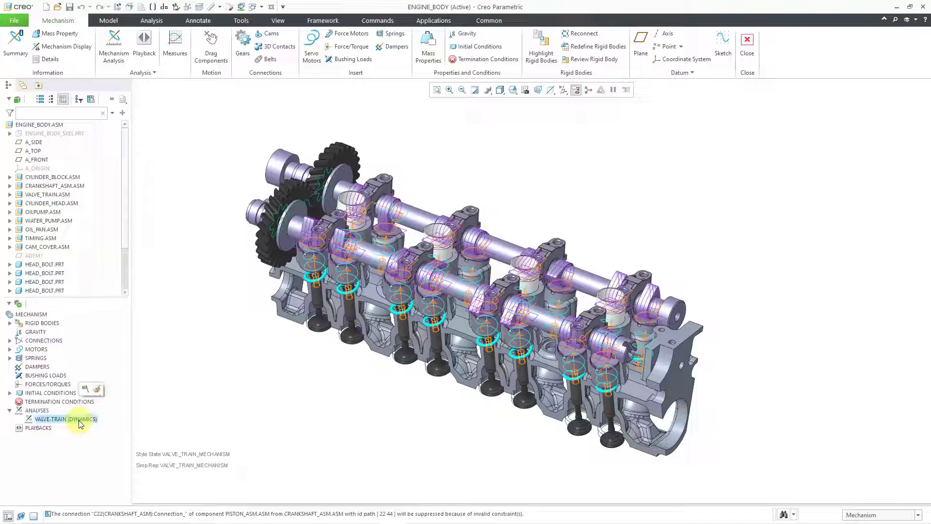
pyautogui.click(85, 389)
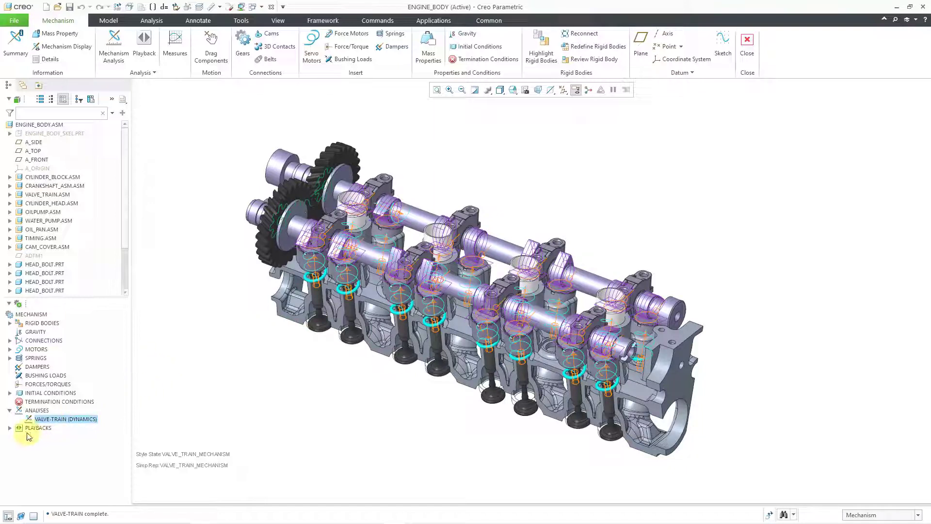
# Save the VALVE-TRAIN playback under PLAYBACKS to disk as VALVE-TRAIN.pbk
pyautogui.click(9, 428)
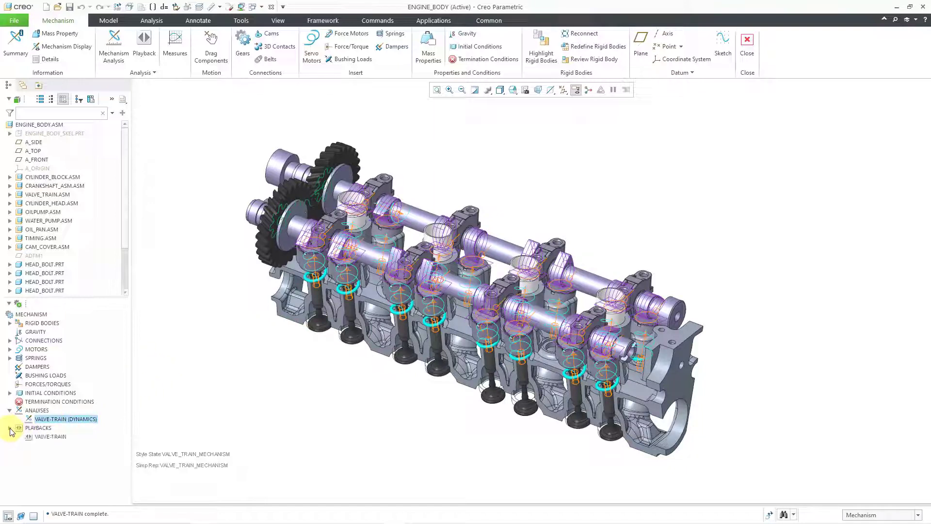
pyautogui.click(51, 436)
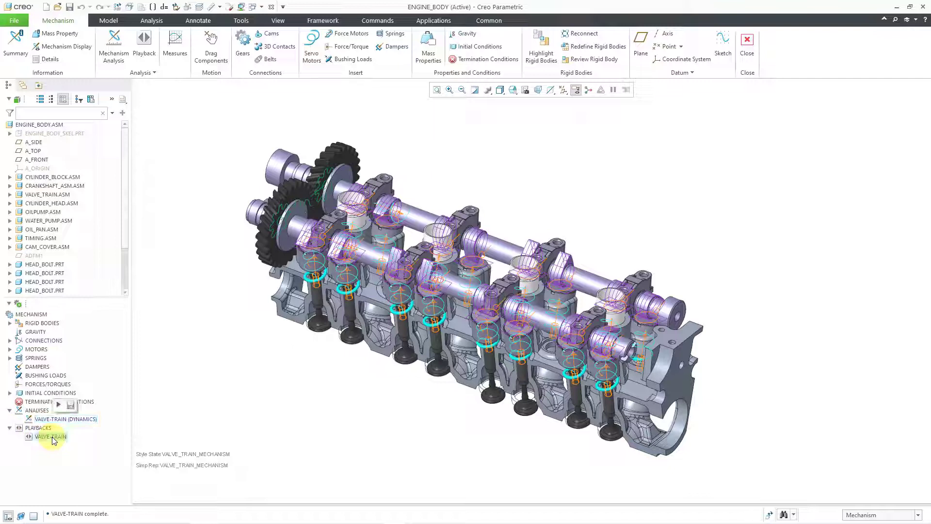
pyautogui.click(72, 407)
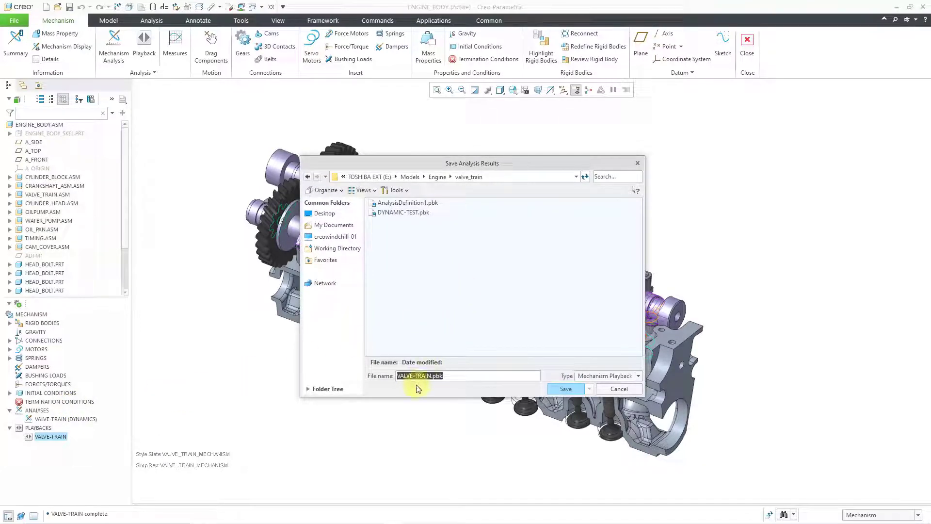
pyautogui.click(566, 390)
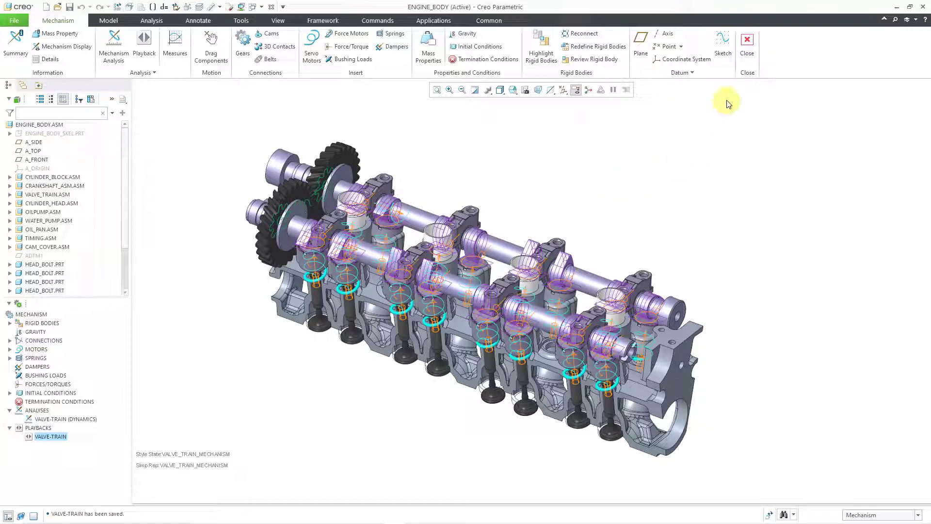
# Exit Mechanism, open and close the Animation application, then re-enter Mechanism
pyautogui.click(746, 54)
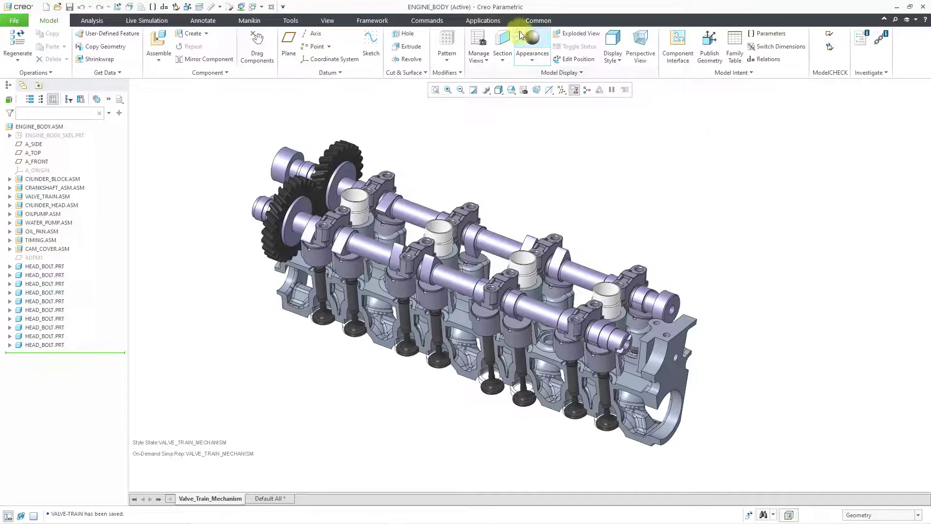
pyautogui.click(493, 20)
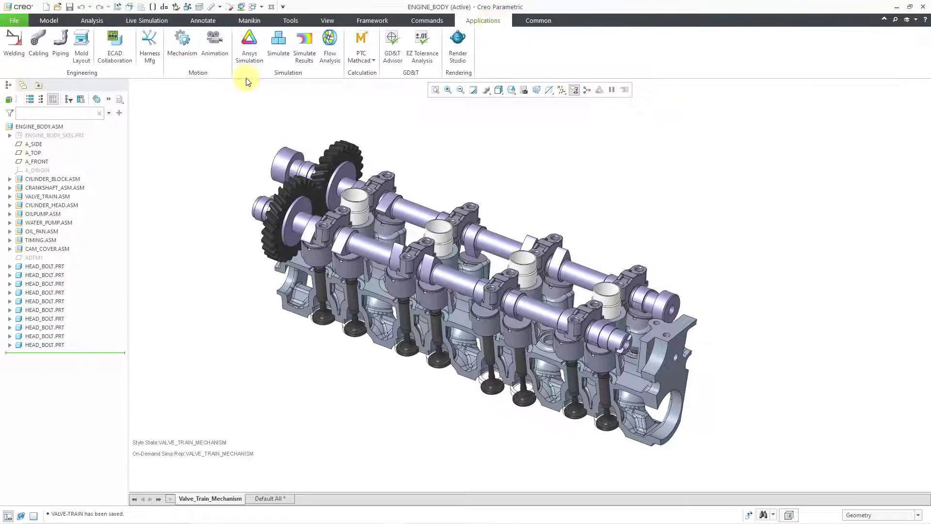
pyautogui.click(220, 60)
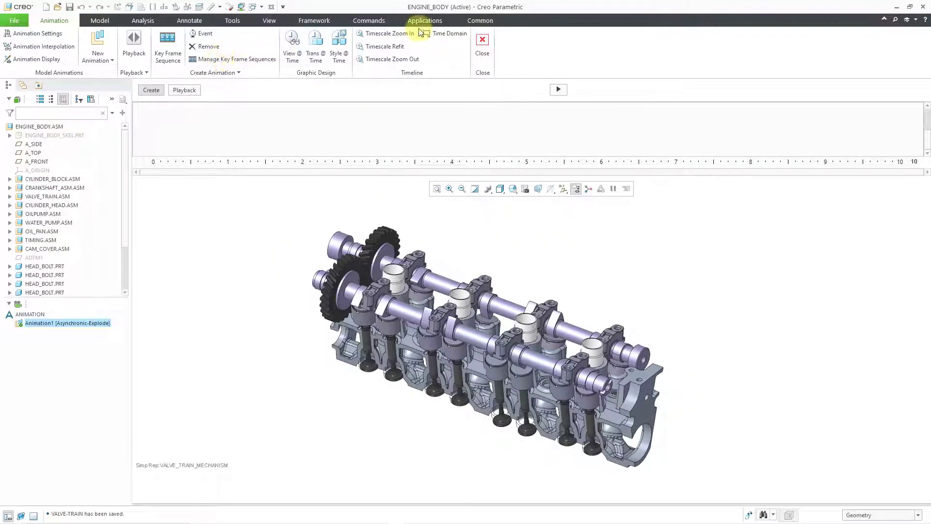
pyautogui.click(476, 52)
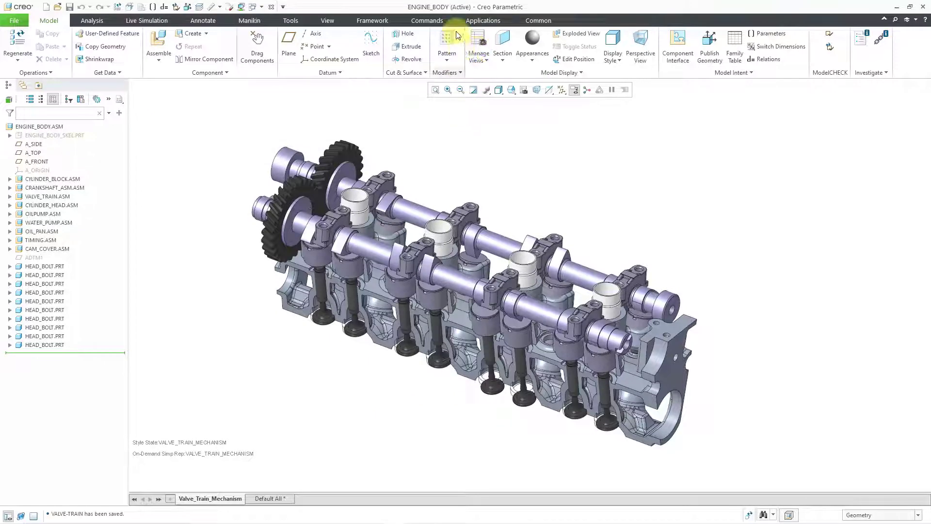
pyautogui.click(483, 21)
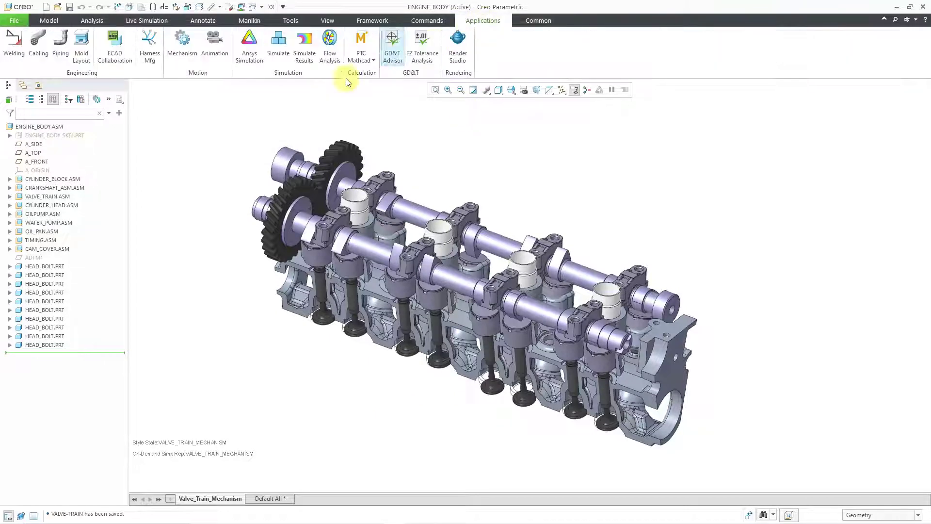
pyautogui.click(183, 41)
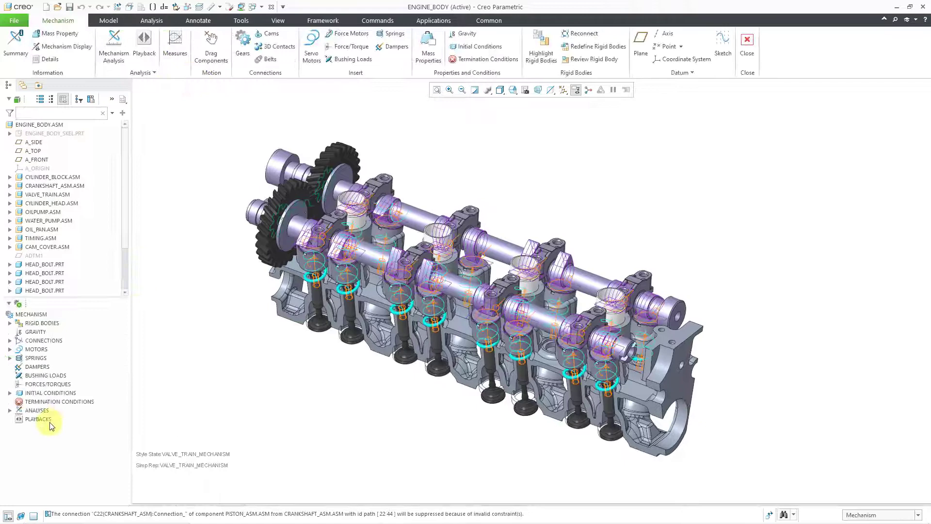
# Load the saved .pbk playback, play it, and view the MPEG capture settings (640×340, 25 fps)
pyautogui.rightClick(45, 420)
pyautogui.click(51, 403)
pyautogui.click(812, 102)
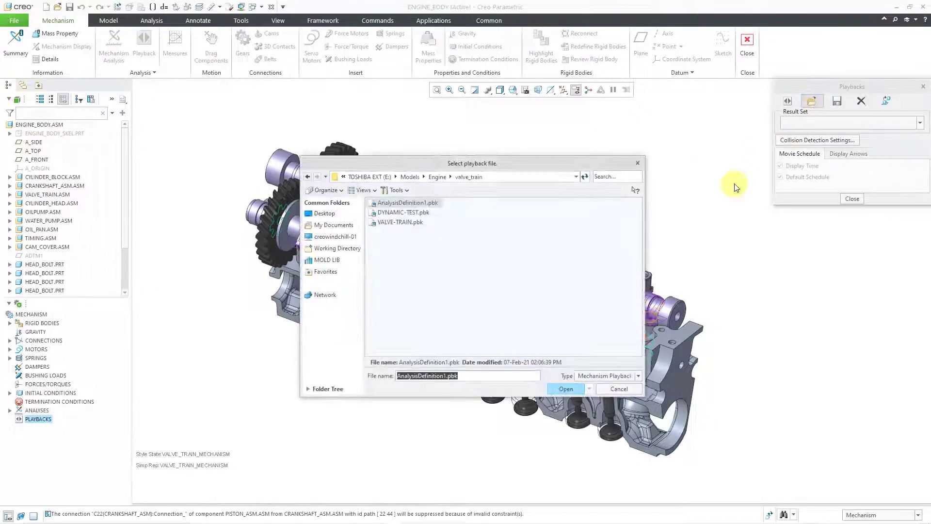
pyautogui.doubleClick(407, 223)
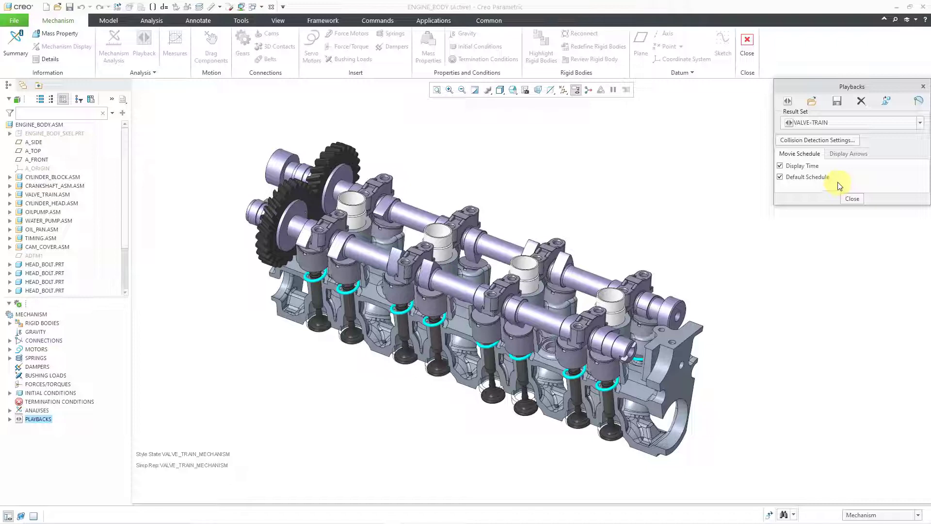
pyautogui.click(788, 101)
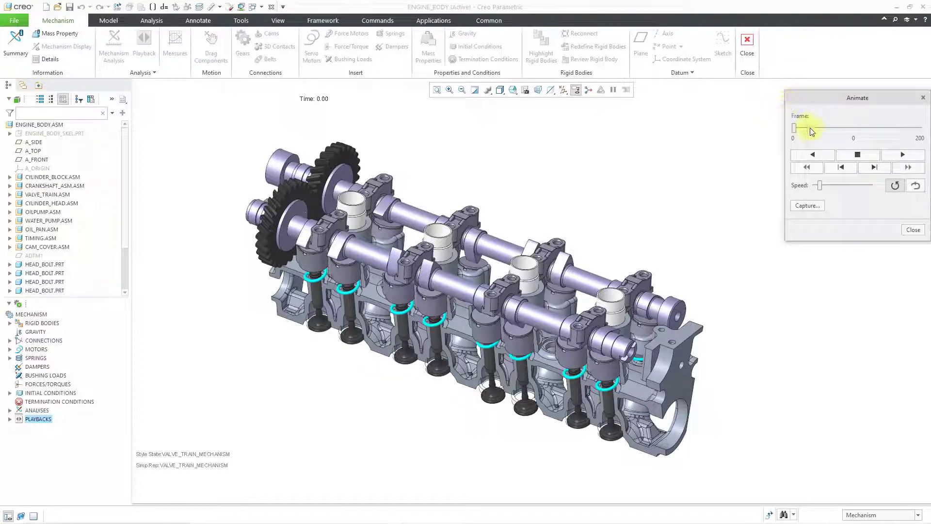
pyautogui.click(806, 205)
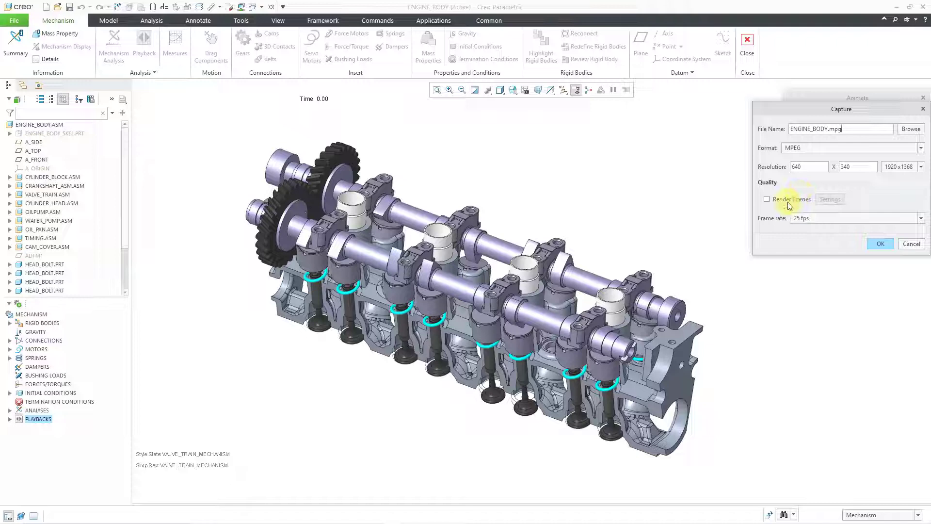
# Cancel the capture, close the Animate and Playbacks dialogs, and enter the Animation application
pyautogui.click(910, 244)
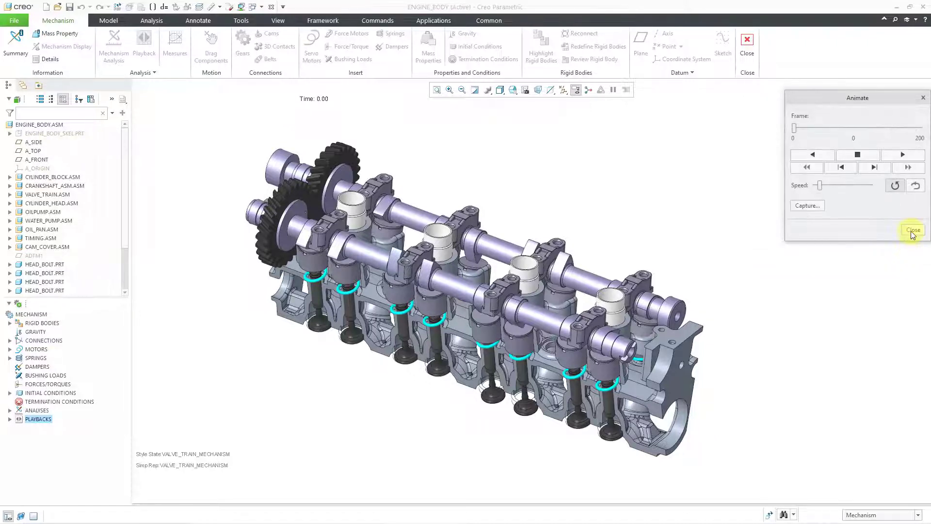
pyautogui.click(913, 230)
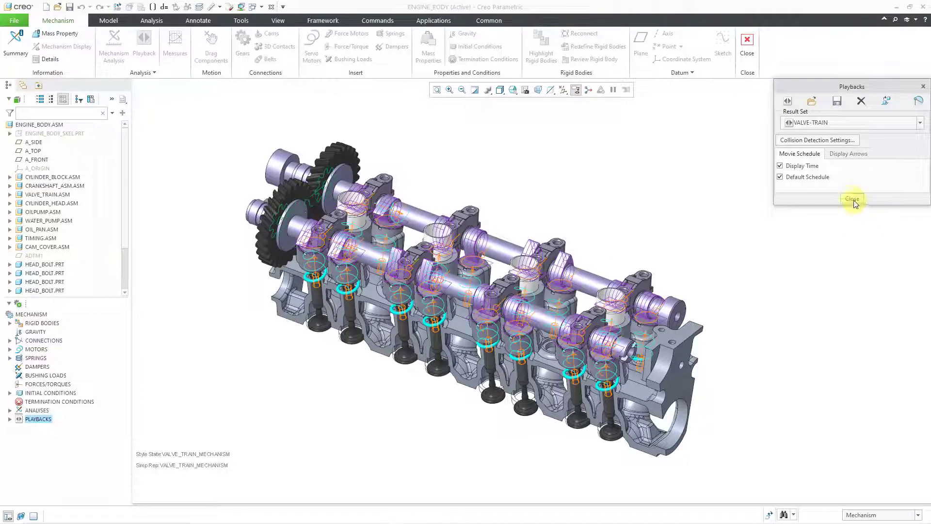
pyautogui.click(853, 198)
pyautogui.click(441, 21)
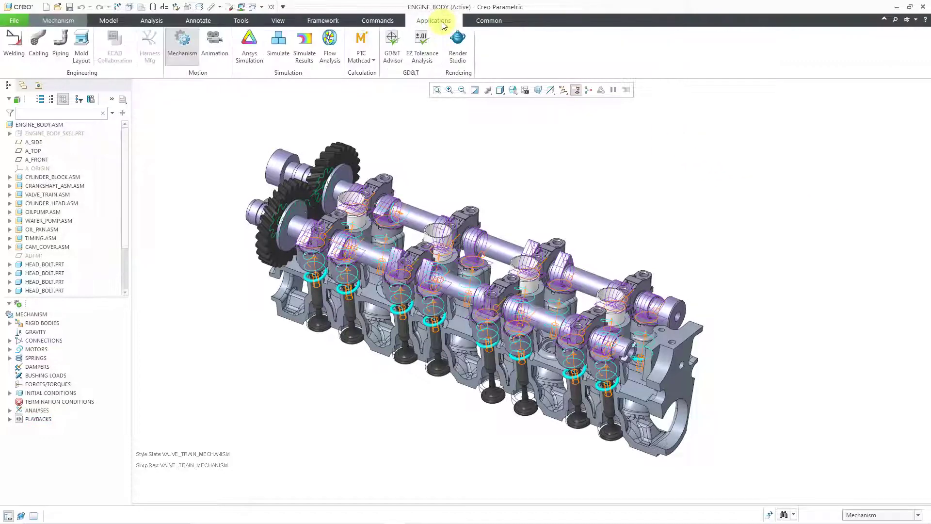
pyautogui.click(212, 48)
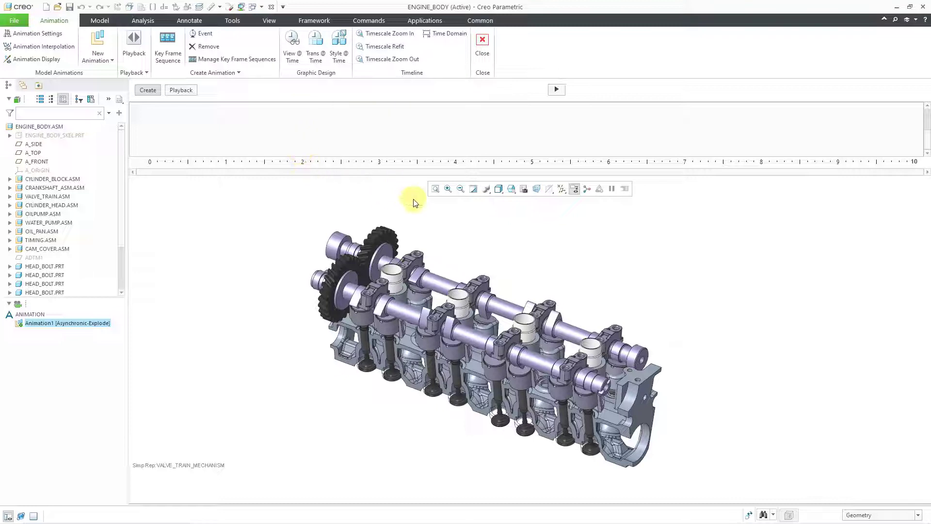
# Orient the valve train to the TOP view and zoom in
pyautogui.click(513, 191)
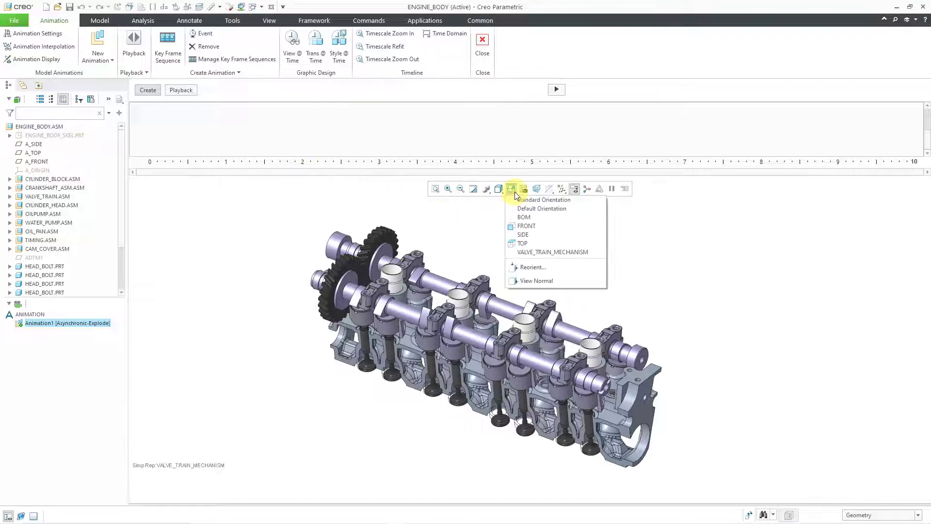
pyautogui.click(526, 227)
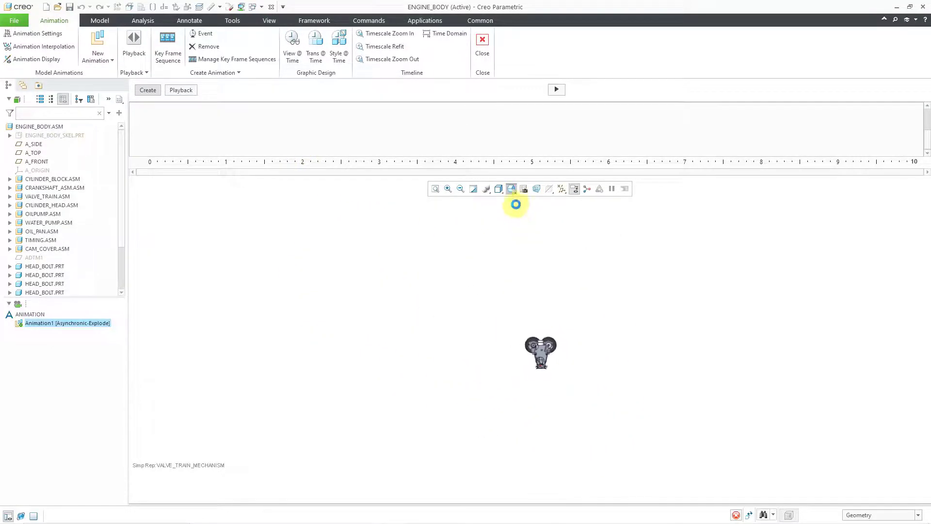
pyautogui.click(511, 189)
pyautogui.click(518, 242)
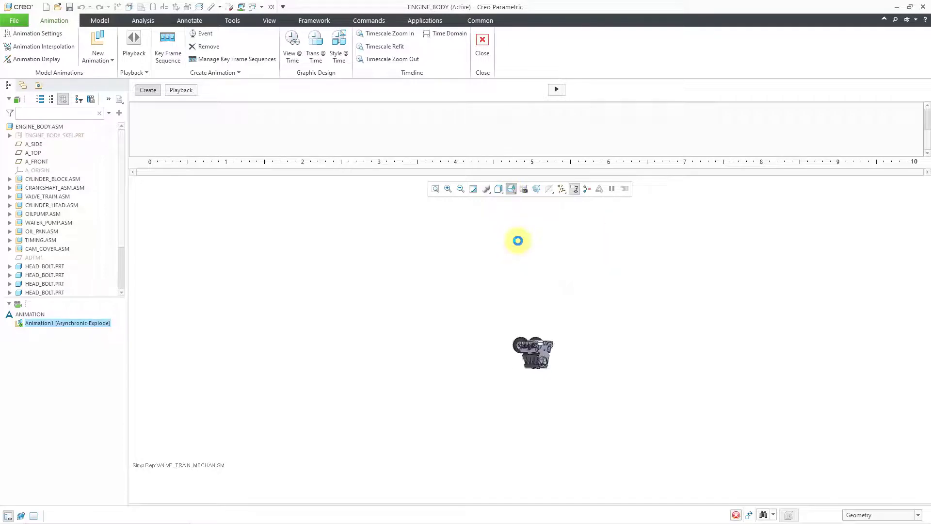
pyautogui.scroll(10, 491, 357)
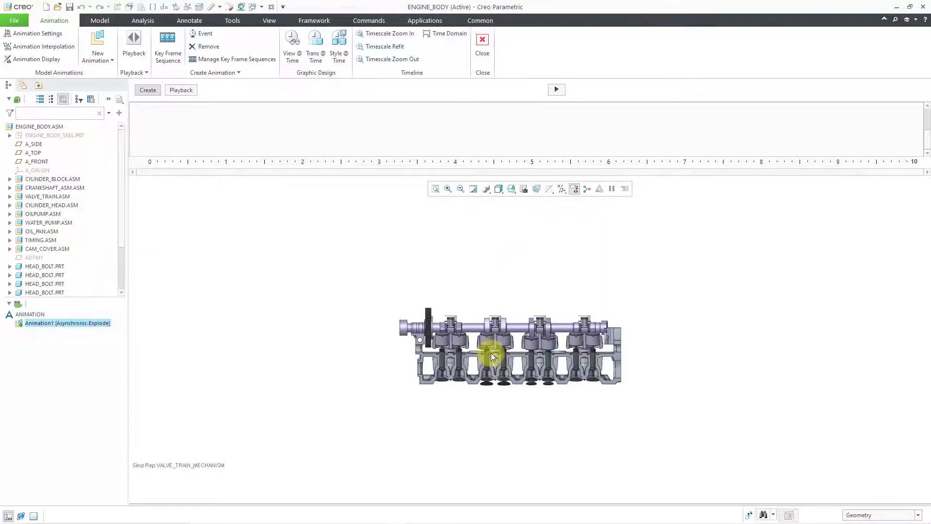
pyautogui.scroll(2, 484, 363)
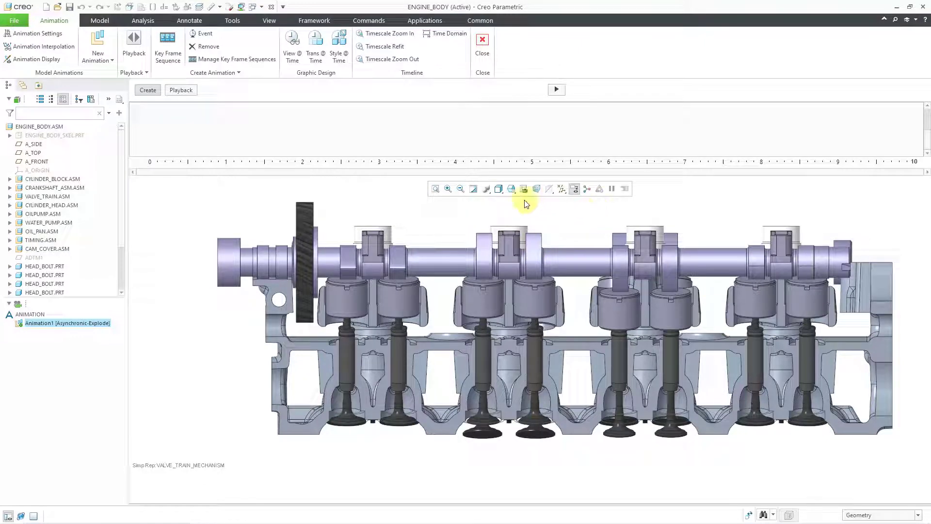
# Save this orientation as named view 1, then restore the VALVE_TRAIN_MECHANISM view
pyautogui.click(512, 189)
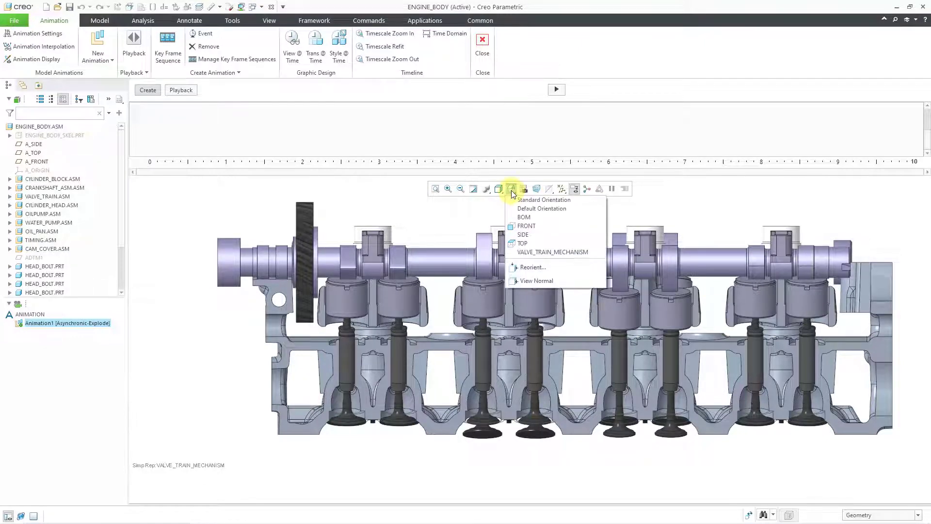
pyautogui.click(532, 267)
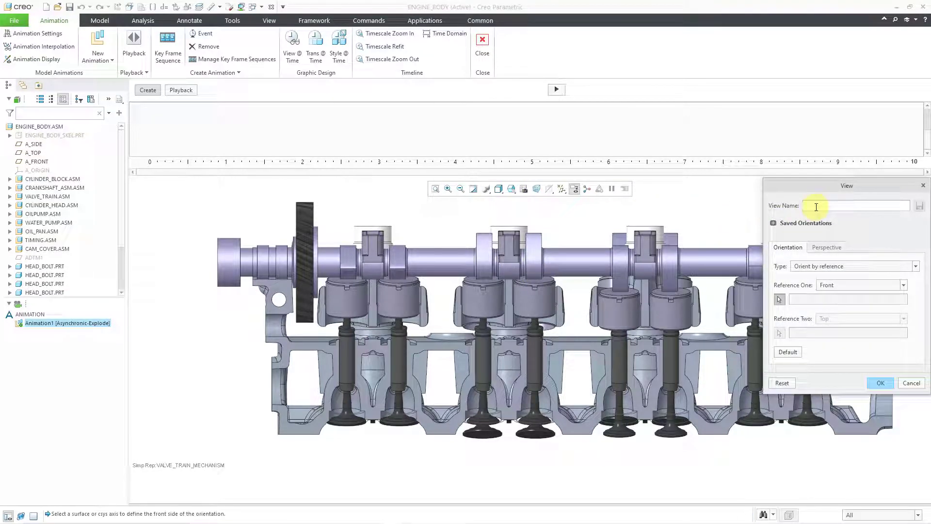
pyautogui.click(815, 207)
pyautogui.write('1')
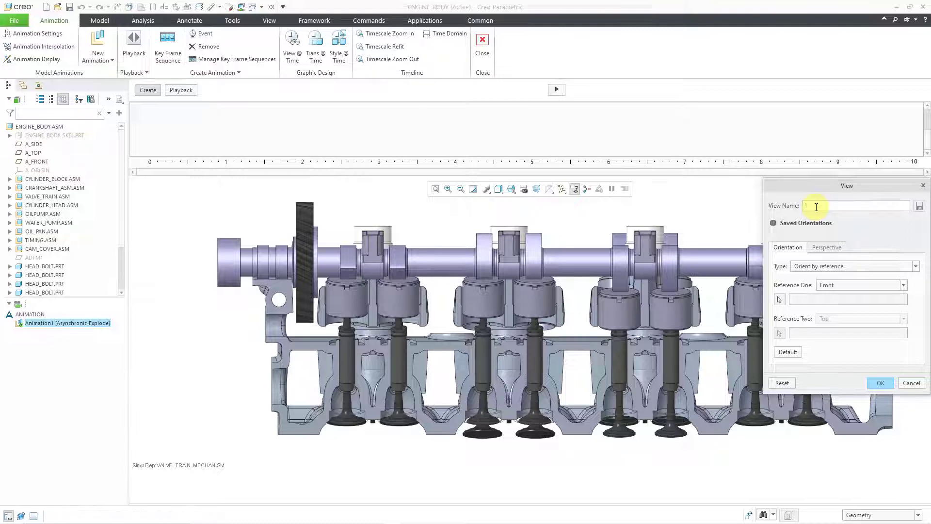
pyautogui.press('Return')
pyautogui.click(881, 383)
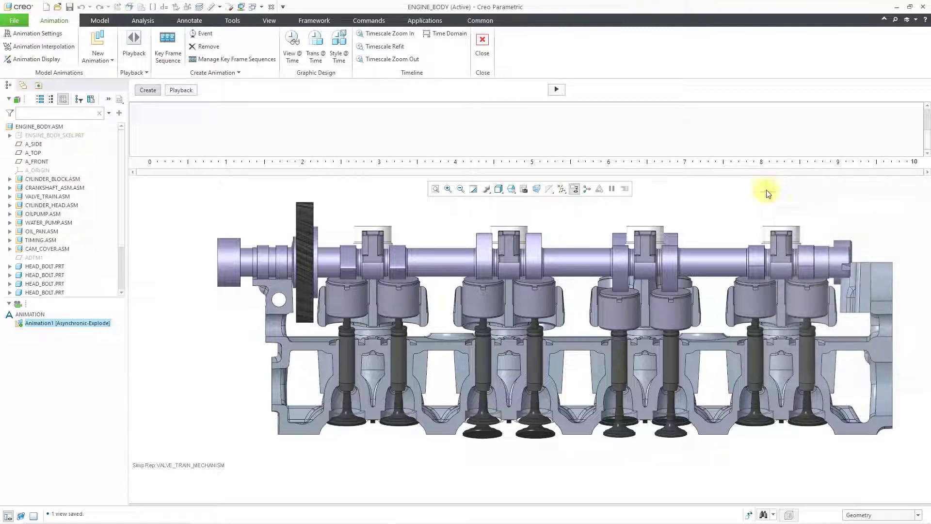
pyautogui.click(510, 190)
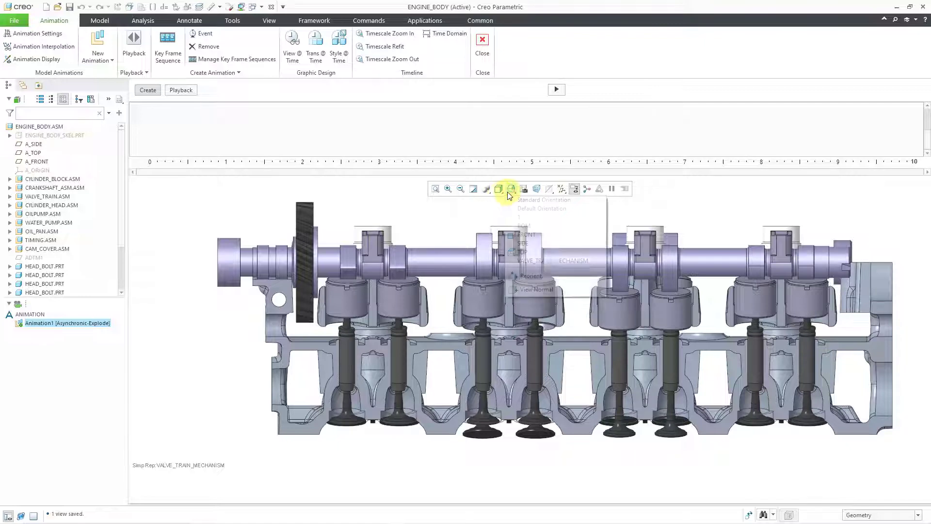
pyautogui.click(548, 260)
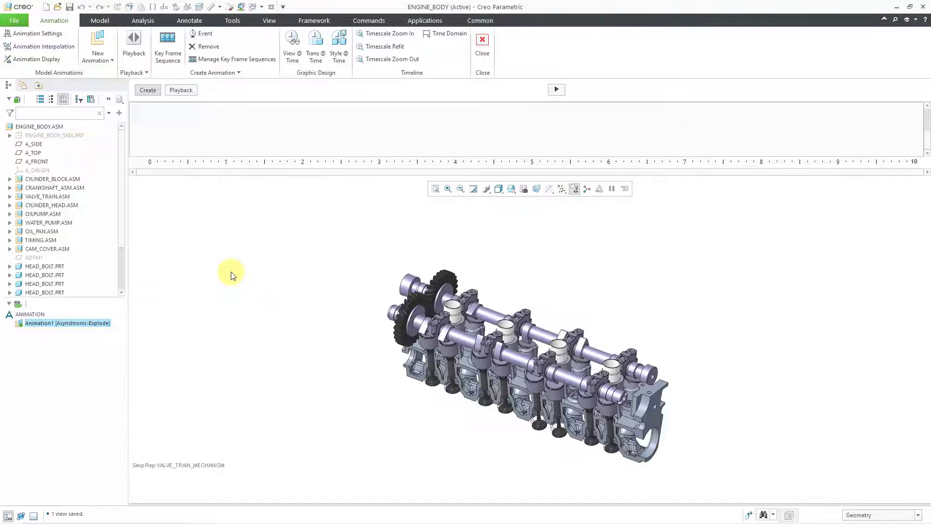
# Import VALVE-TRAIN.pbk from MDO as a new animation named Valve_Train
pyautogui.click(104, 62)
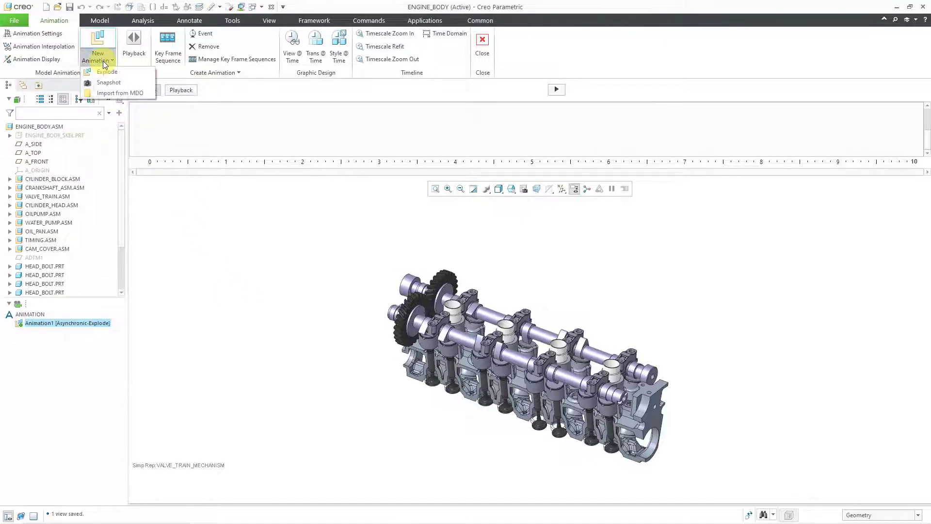
pyautogui.click(116, 94)
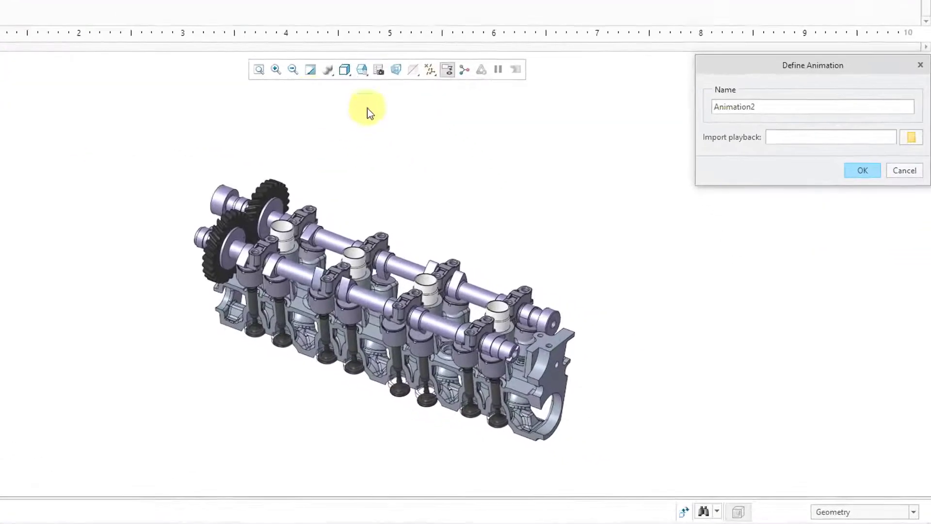
pyautogui.moveTo(781, 91); pyautogui.dragTo(632, 89)
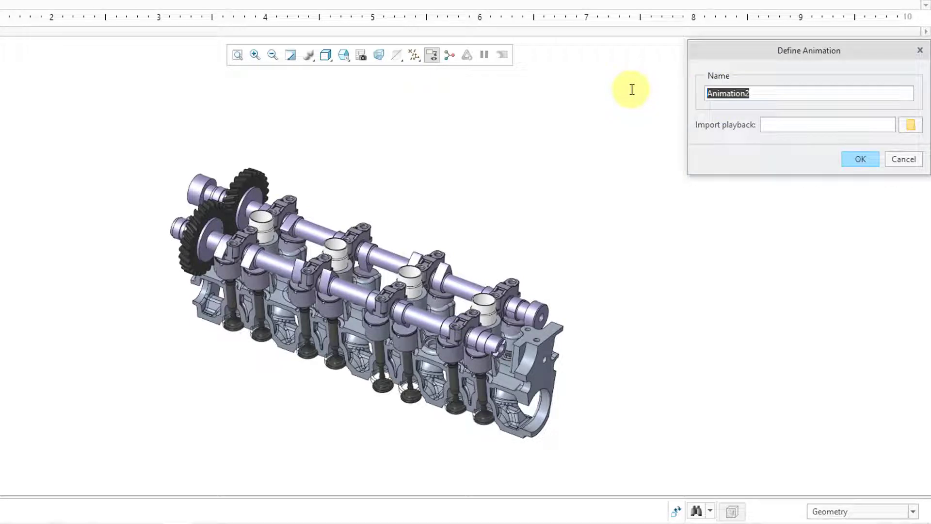
pyautogui.write('Valve_')
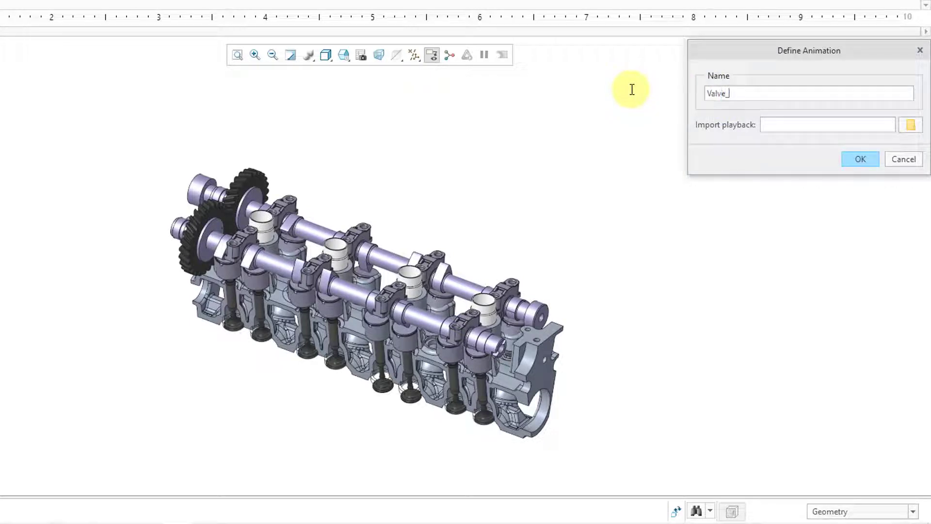
pyautogui.write('Train')
pyautogui.click(911, 126)
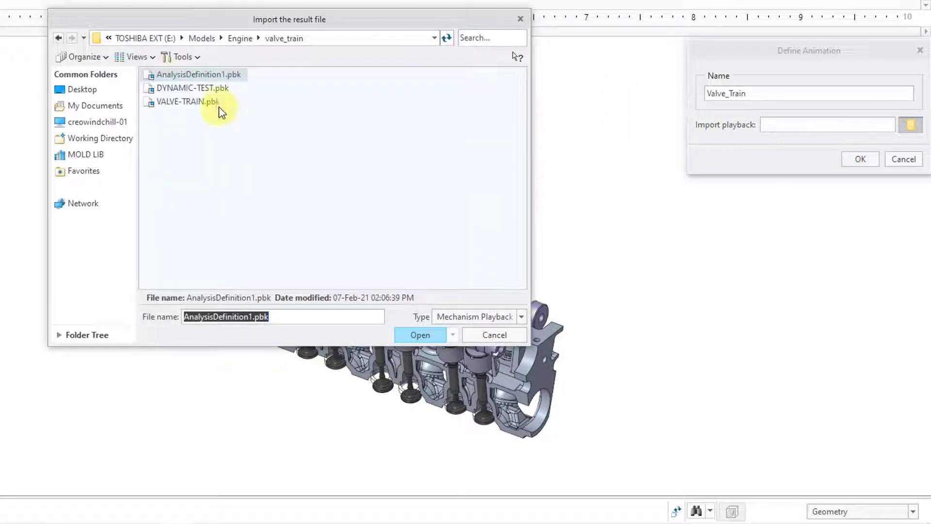
pyautogui.click(215, 103)
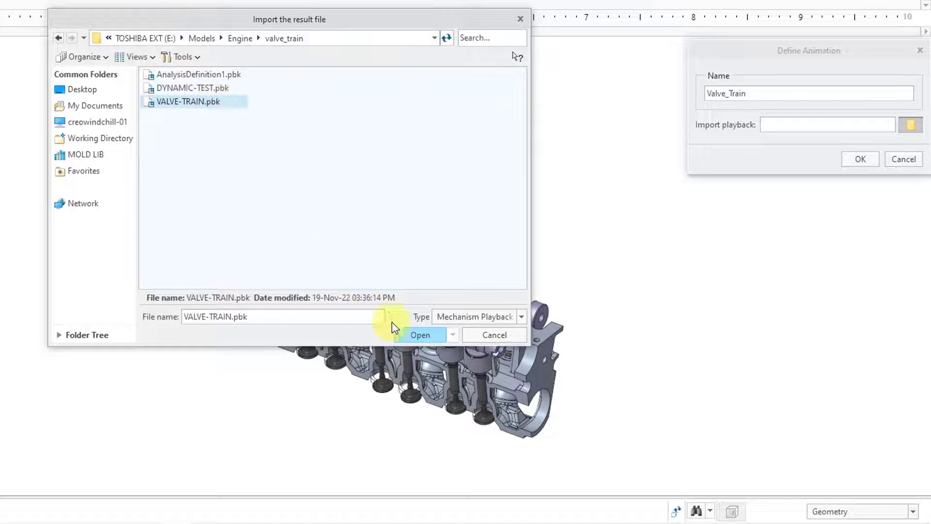
pyautogui.click(420, 334)
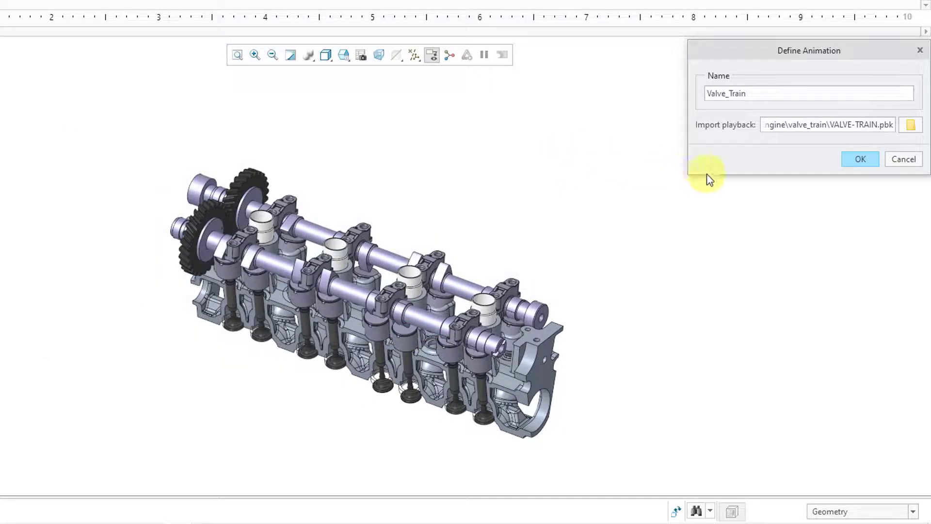
pyautogui.click(849, 158)
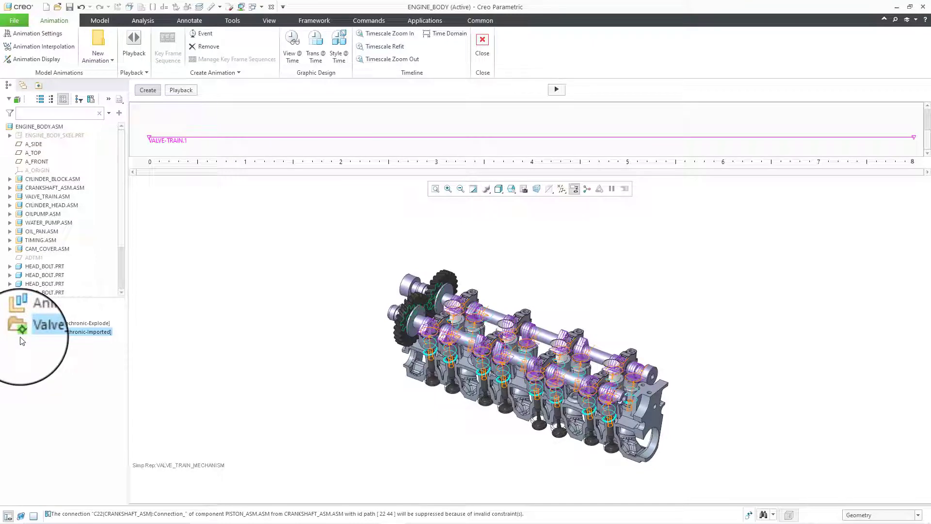
# Delete Animation1 from the animation list, leaving only Valve_Train
pyautogui.click(52, 324)
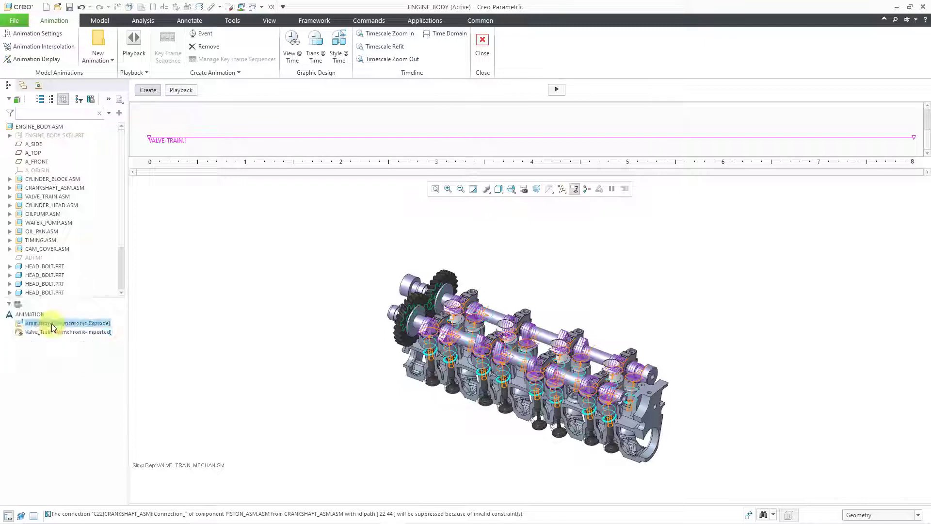
pyautogui.rightClick(53, 327)
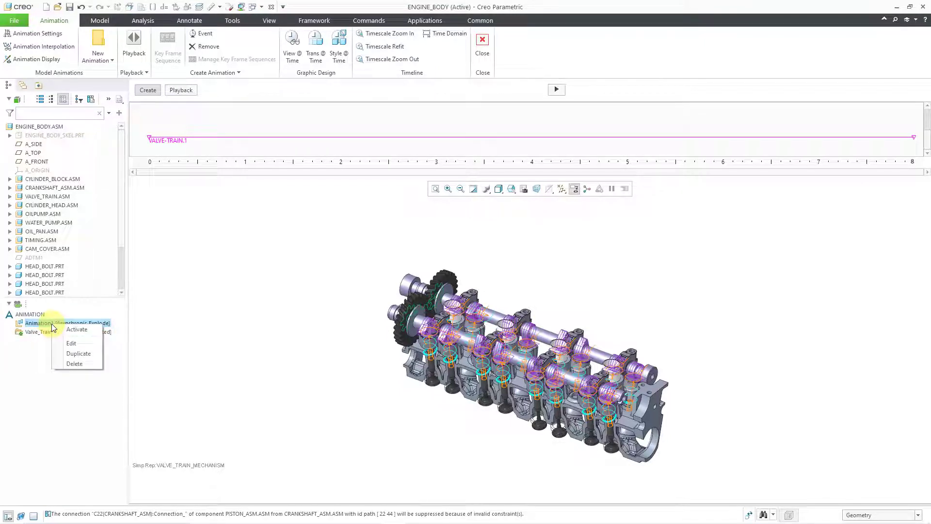
pyautogui.click(76, 344)
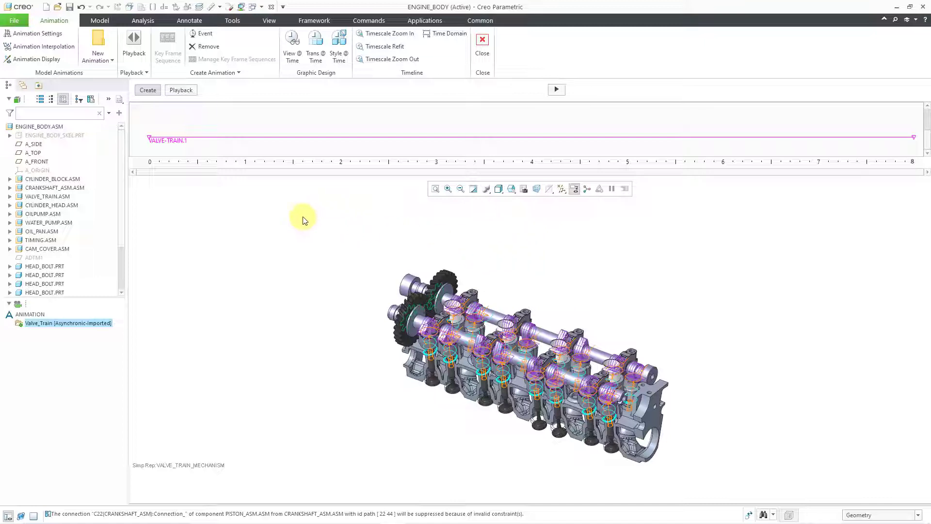
# Hide every mechanism entity symbol (motors, joints, cams, springs) in Animation Display
pyautogui.click(46, 60)
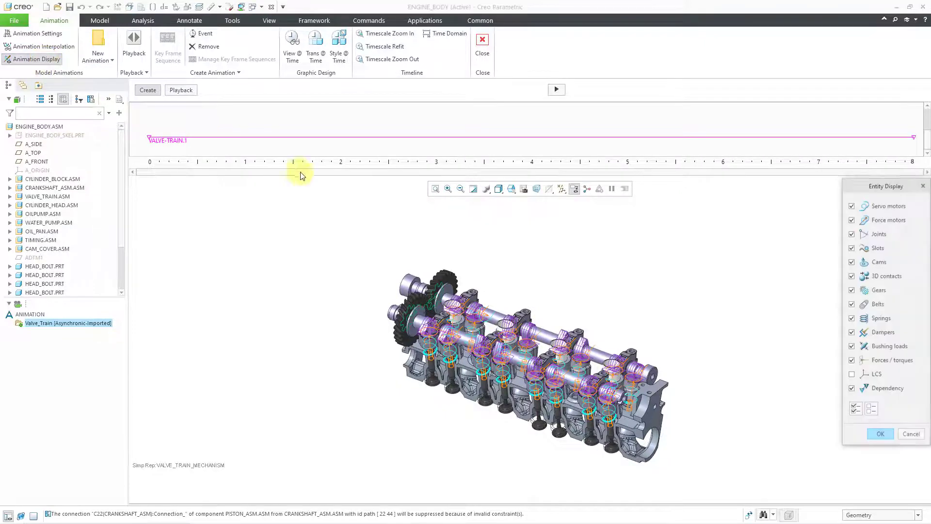
pyautogui.click(870, 416)
pyautogui.click(881, 436)
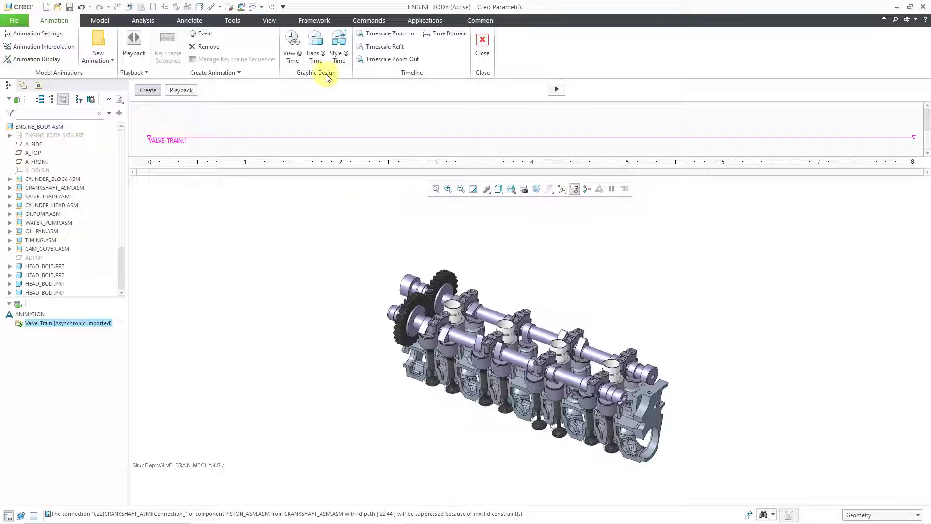
# Add a VALVE_TRAIN_MECHANISM view key at time 0
pyautogui.click(294, 65)
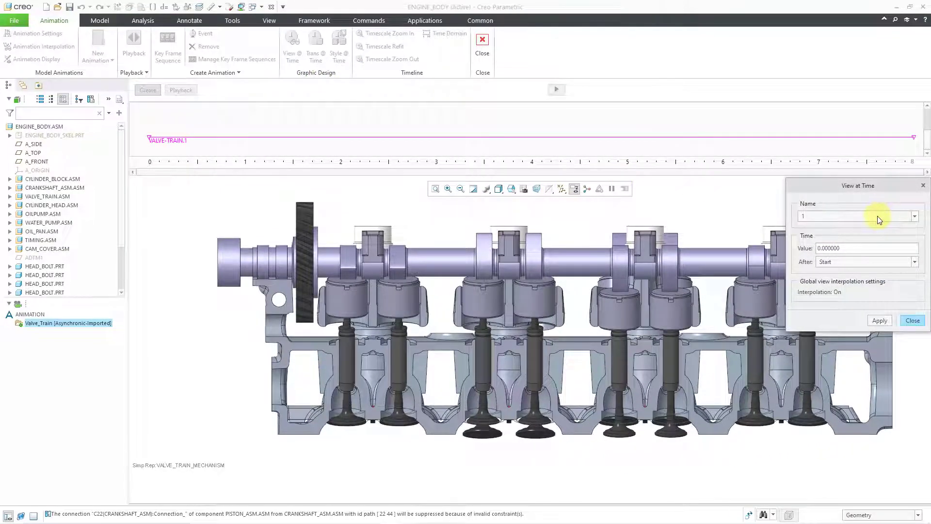
pyautogui.click(873, 219)
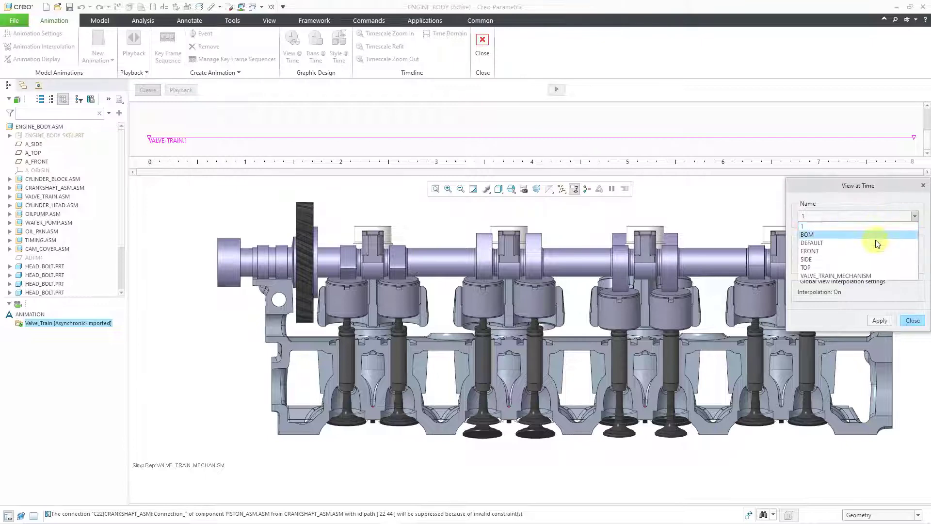
pyautogui.click(868, 278)
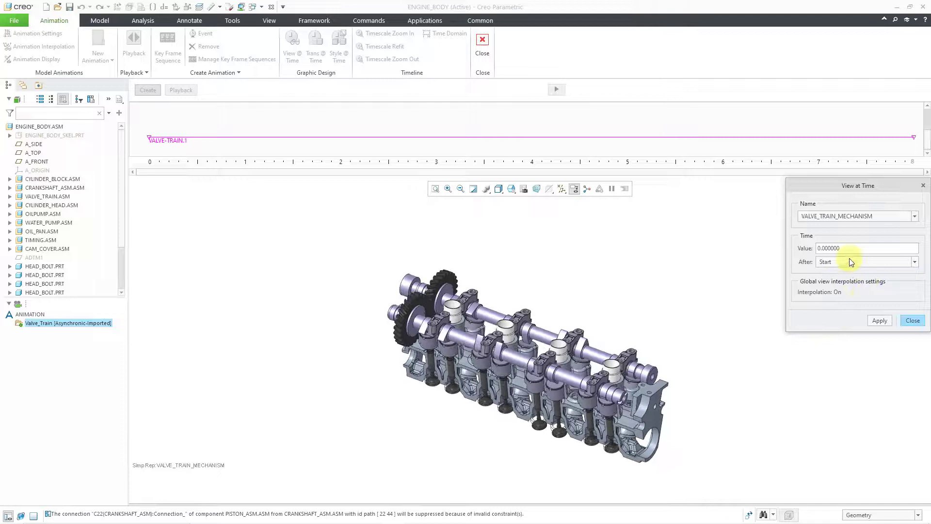
pyautogui.click(879, 321)
# Add saved-view keys at time 3 (view 1) and time 5 (view 2)
pyautogui.click(869, 216)
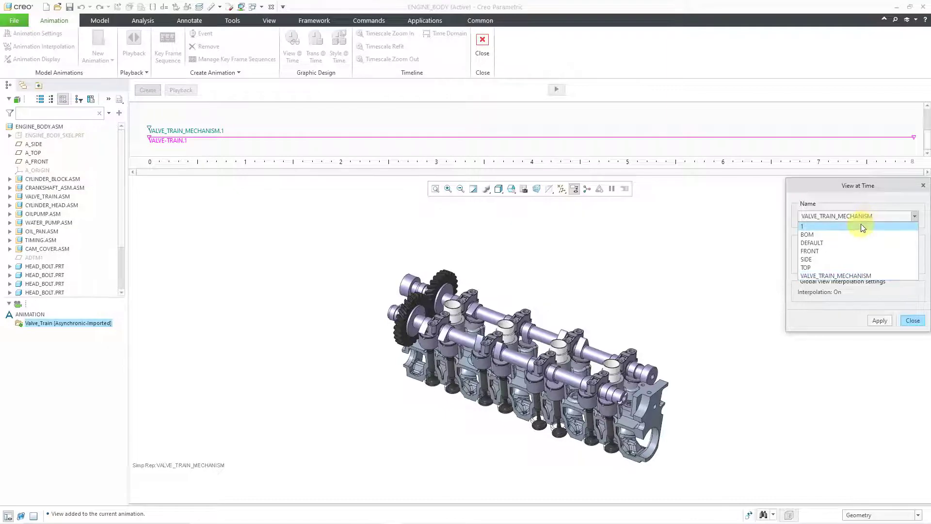
pyautogui.click(862, 219)
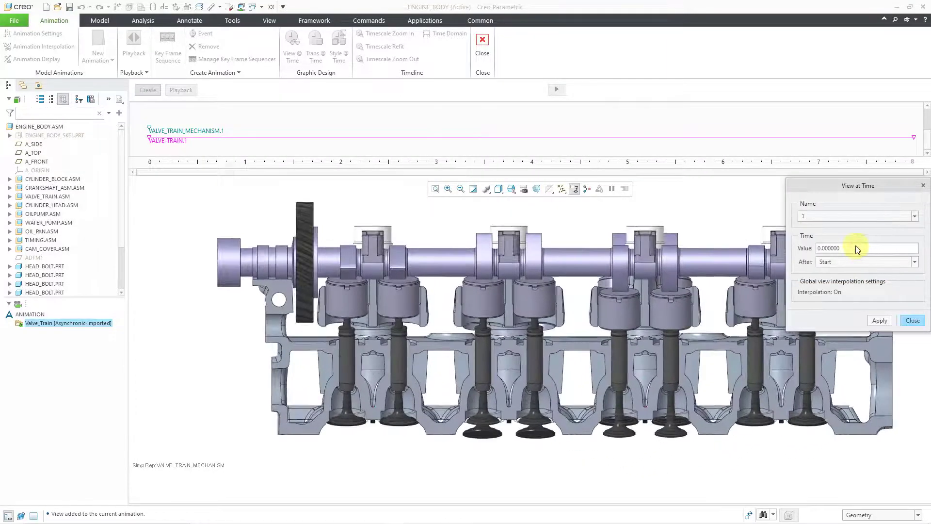
pyautogui.doubleClick(856, 246)
pyautogui.write('3')
pyautogui.click(876, 318)
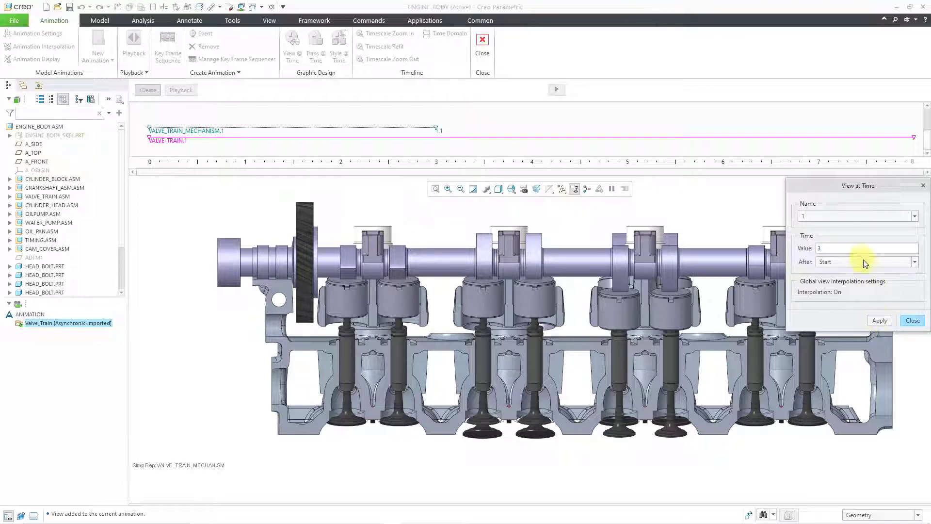
pyautogui.doubleClick(853, 249)
pyautogui.click(879, 320)
# Return to the VALVE_TRAIN_MECHANISM view with a key at time 8
pyautogui.click(857, 216)
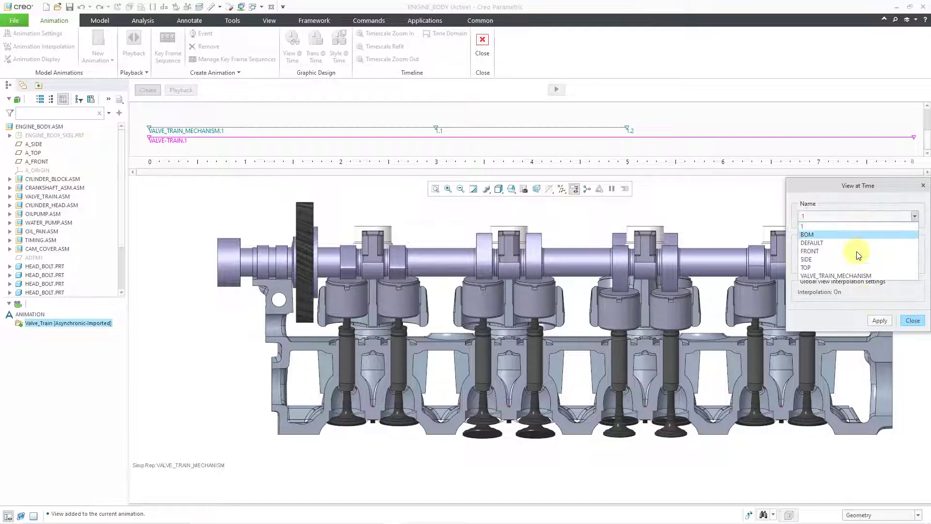
pyautogui.click(857, 275)
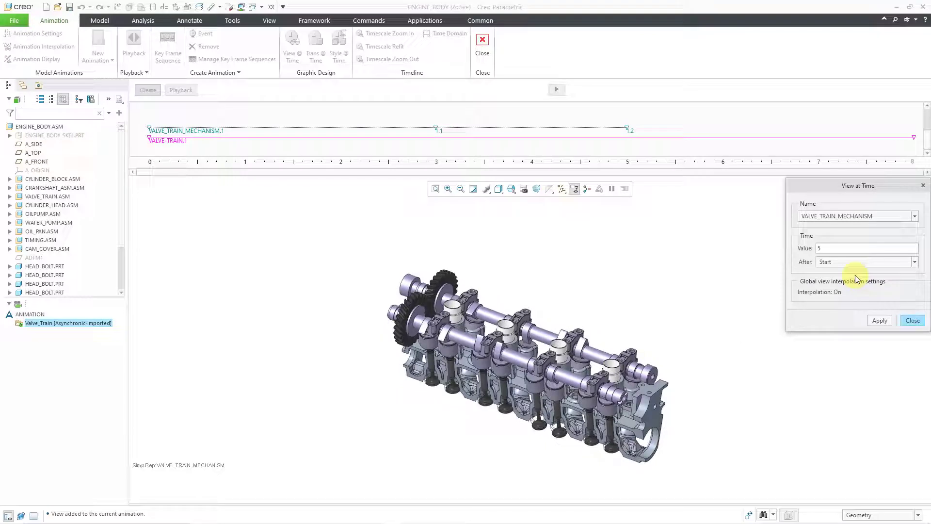
pyautogui.doubleClick(848, 249)
pyautogui.click(880, 321)
pyautogui.click(913, 321)
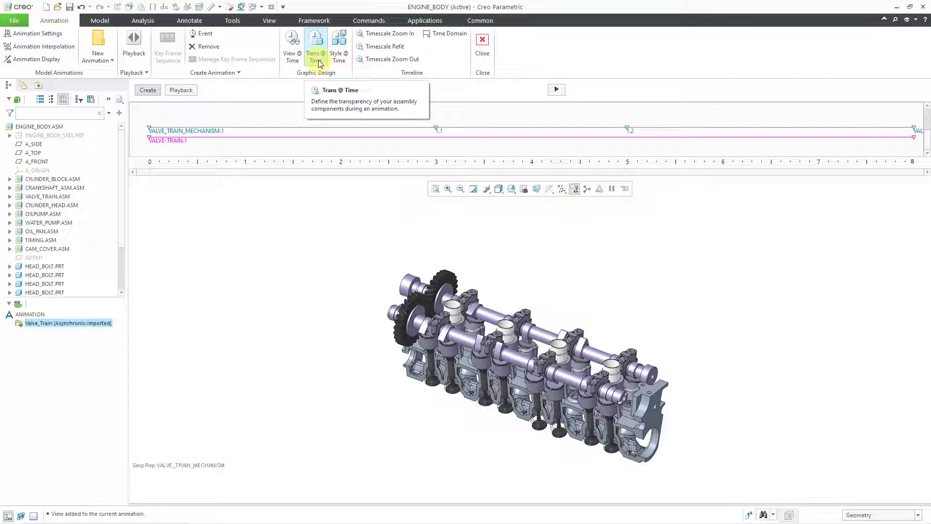
# Add an opaque transparency key for the cylinder head at time 0
pyautogui.click(319, 62)
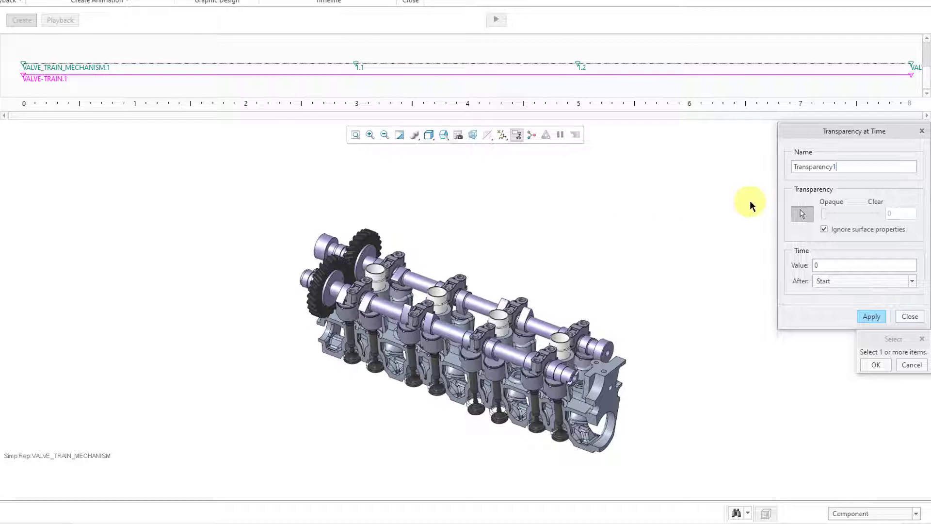
pyautogui.doubleClick(823, 266)
pyautogui.click(610, 397)
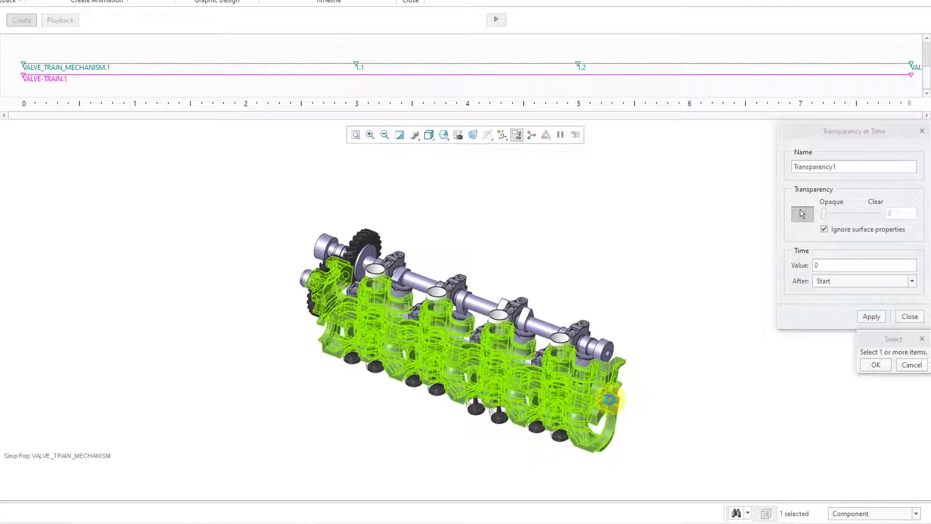
pyautogui.click(872, 369)
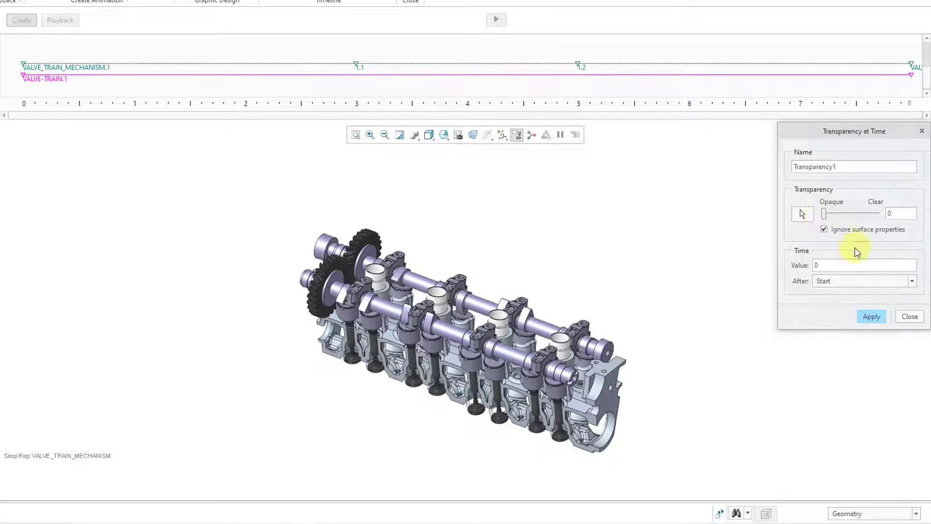
pyautogui.click(872, 316)
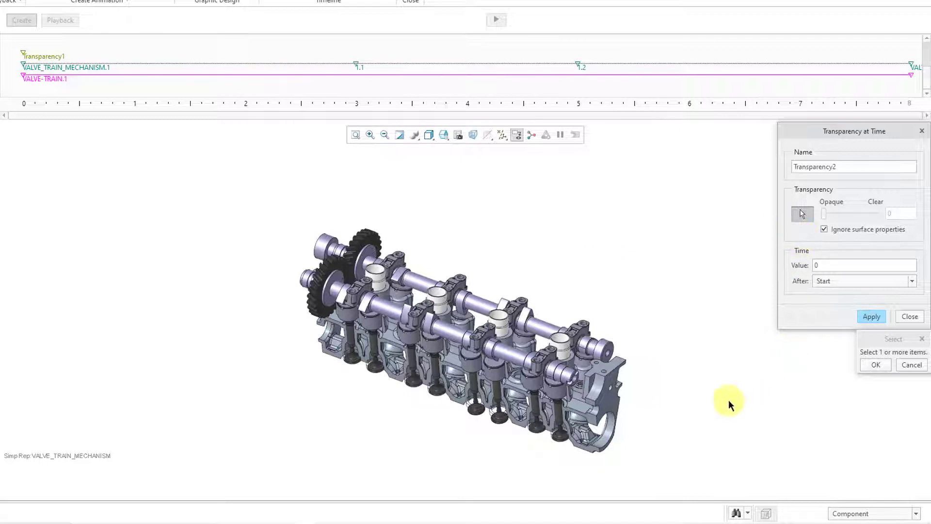
# Reselect the cylinder head and set its transparency to fully clear (100)
pyautogui.click(604, 412)
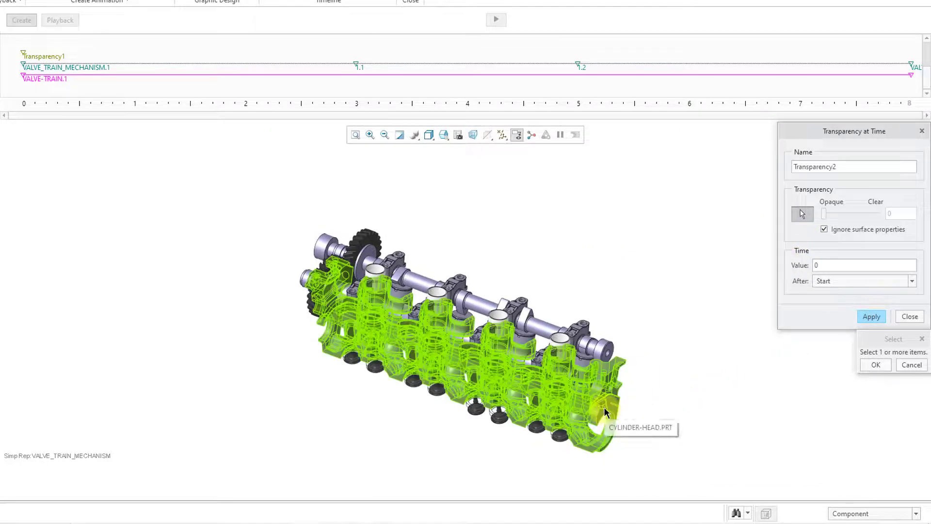
pyautogui.click(605, 412)
pyautogui.click(875, 365)
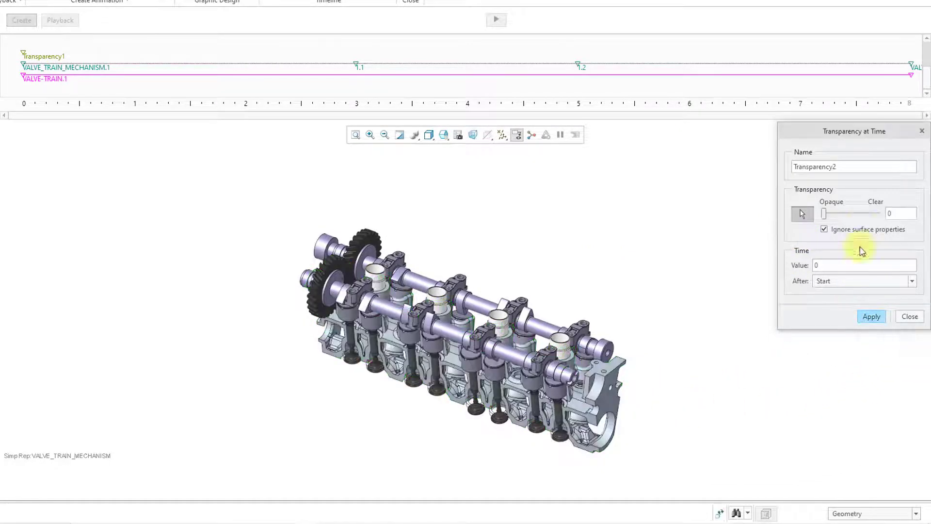
pyautogui.moveTo(826, 214); pyautogui.dragTo(885, 218)
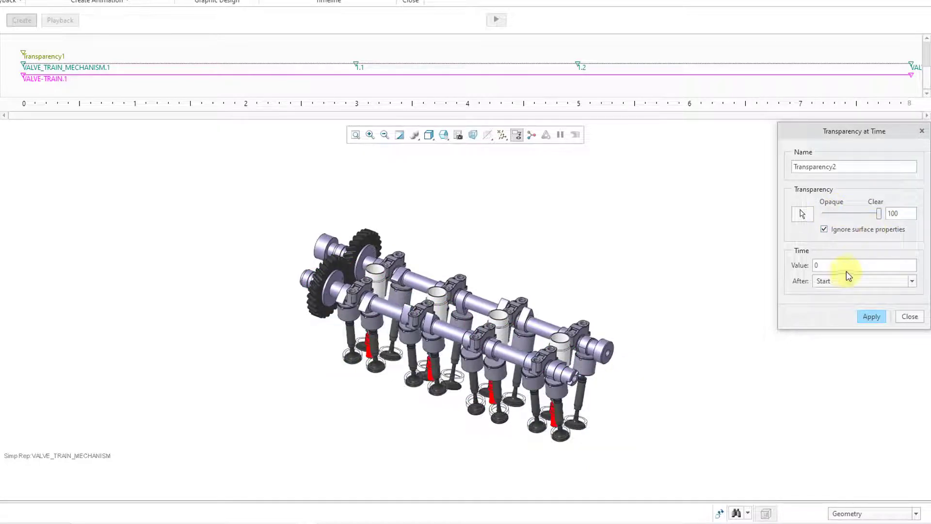
pyautogui.doubleClick(832, 265)
# Add fully clear cylinder-head transparency keys at times 3 and 5
pyautogui.click(832, 266)
pyautogui.click(870, 316)
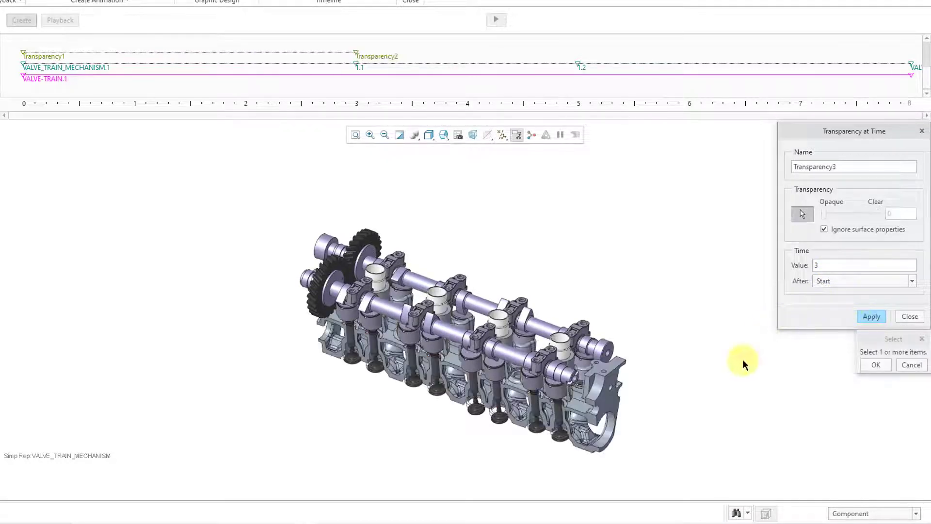
pyautogui.click(600, 408)
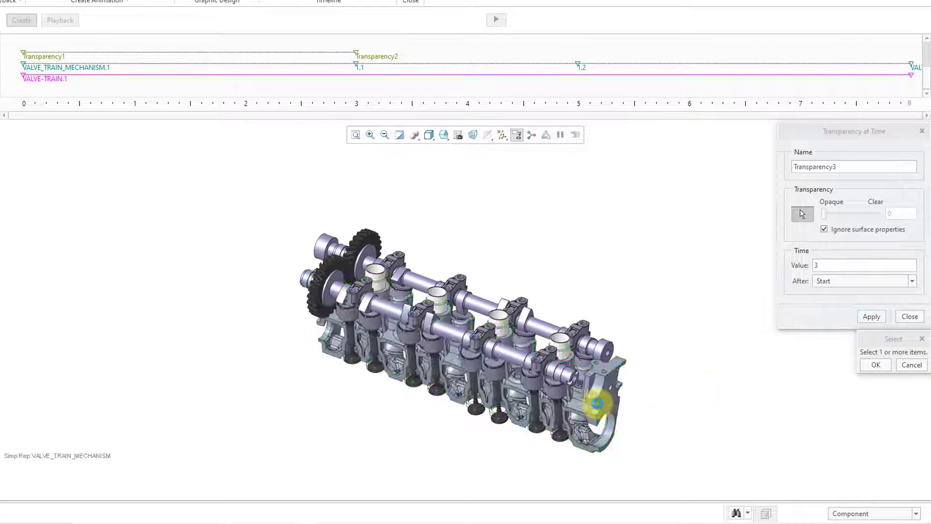
pyautogui.click(871, 364)
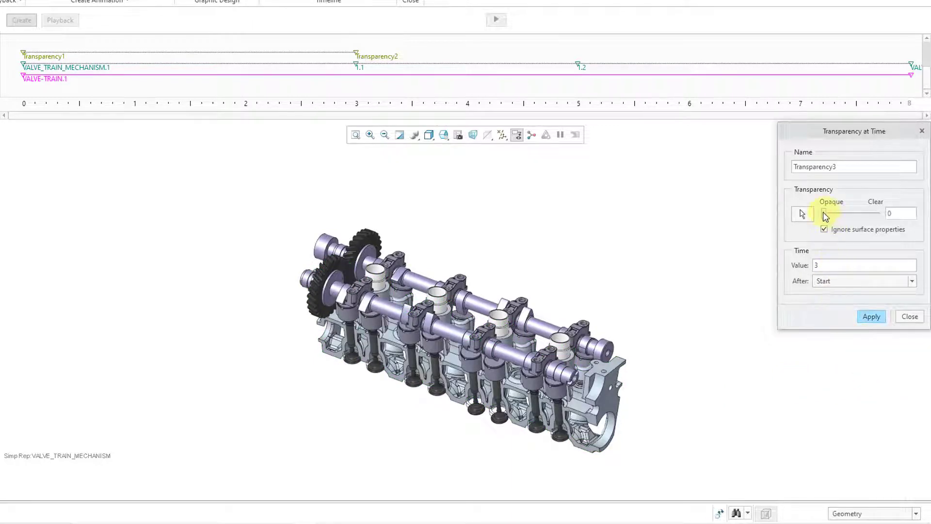
pyautogui.moveTo(852, 217); pyautogui.dragTo(882, 218)
pyautogui.click(826, 266)
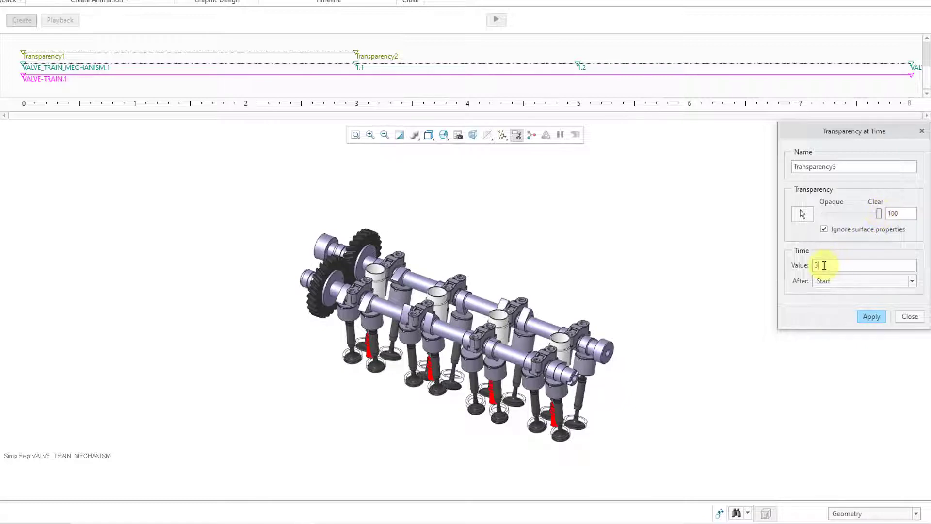
pyautogui.doubleClick(824, 265)
pyautogui.write('5')
pyautogui.click(871, 316)
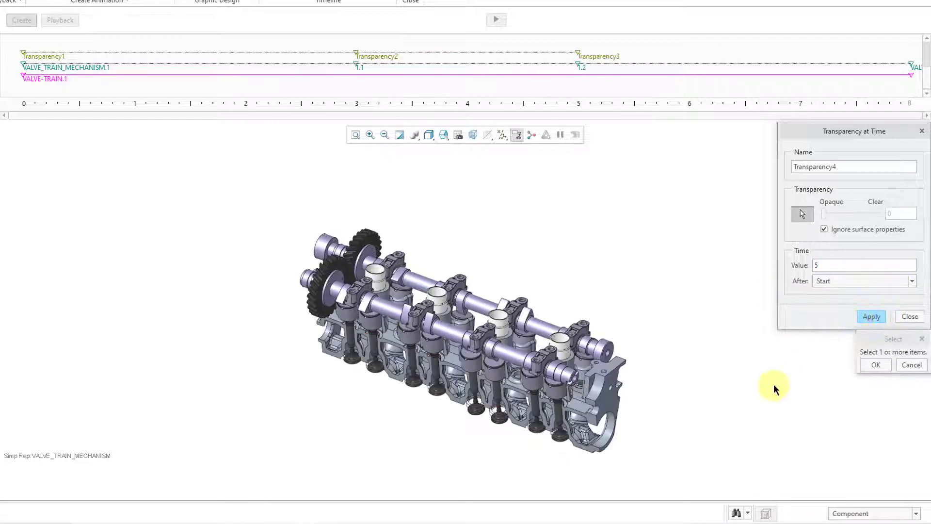
# Add an opaque cylinder-head transparency key at time 8
pyautogui.click(605, 403)
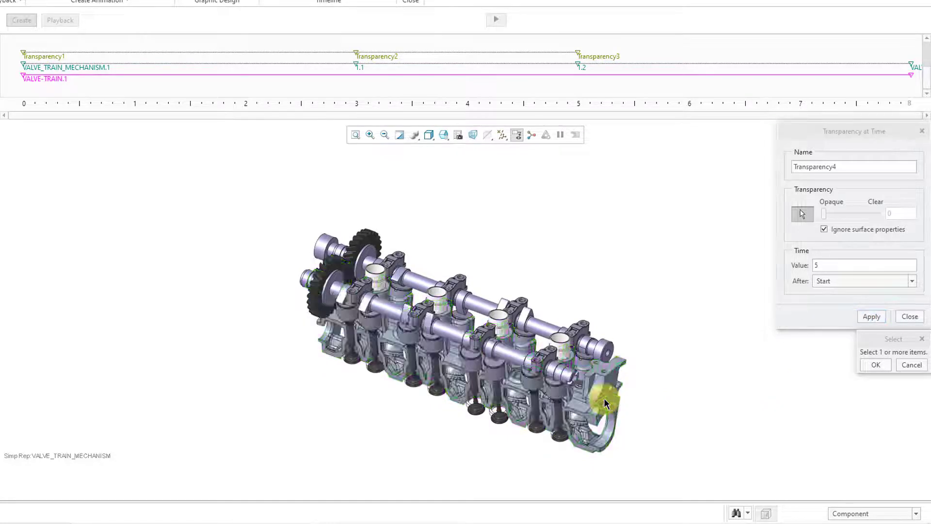
pyautogui.click(875, 365)
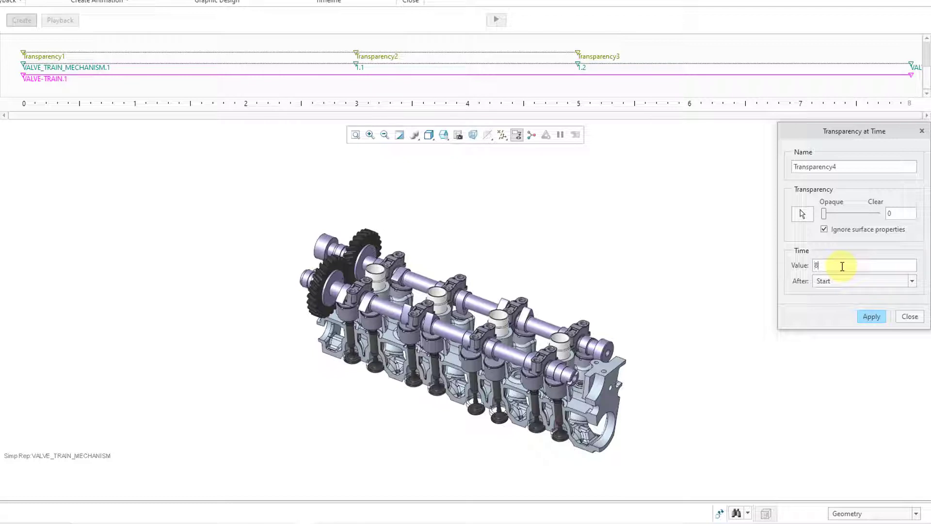
pyautogui.click(871, 316)
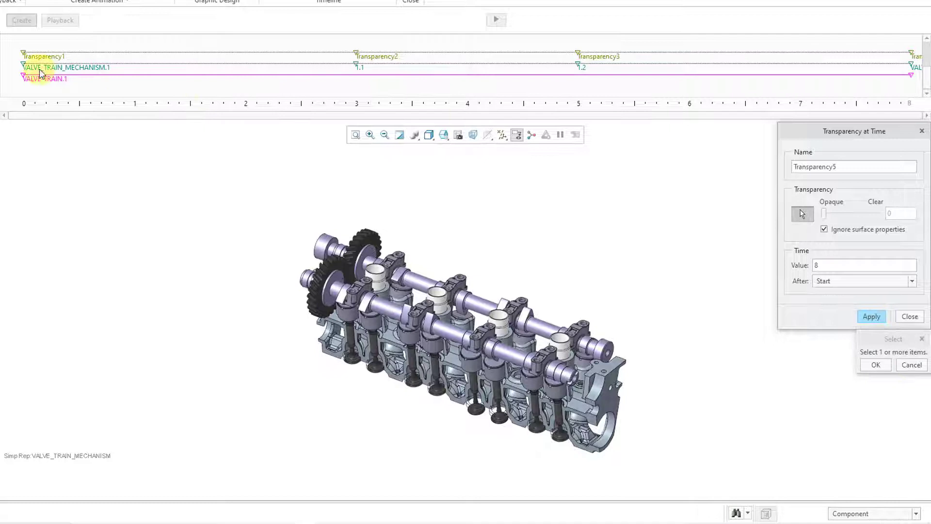
pyautogui.click(908, 317)
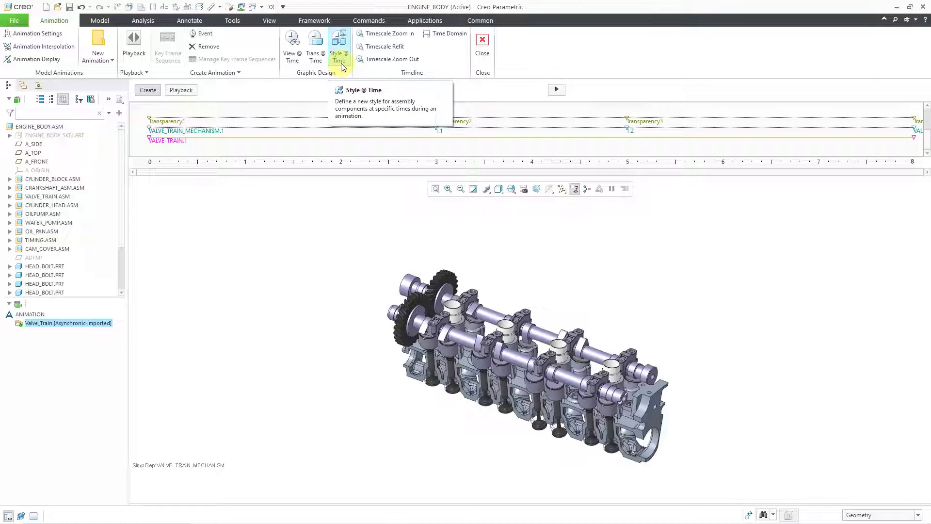
# Generate the Valve_Train animation across the 0–8 timeline
pyautogui.click(557, 90)
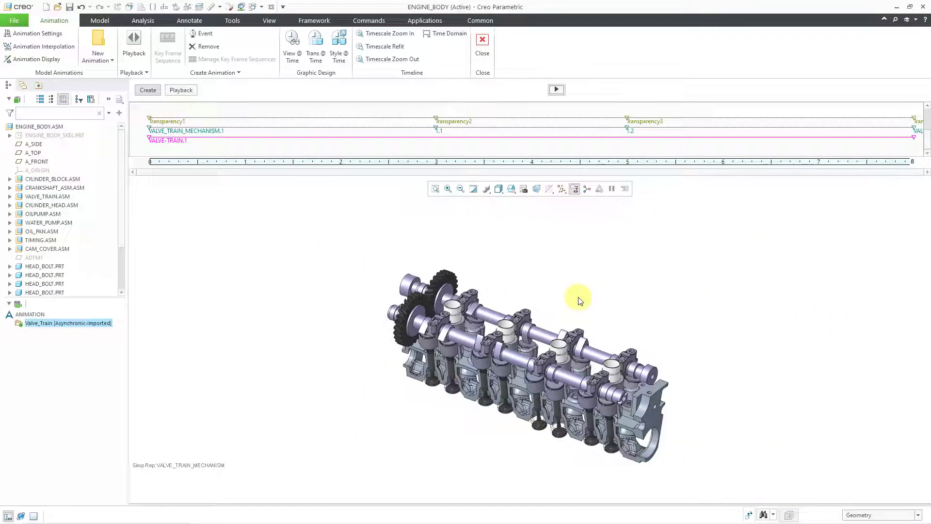
# Play the Valve_Train animation forward at an increased playback speed
pyautogui.click(181, 91)
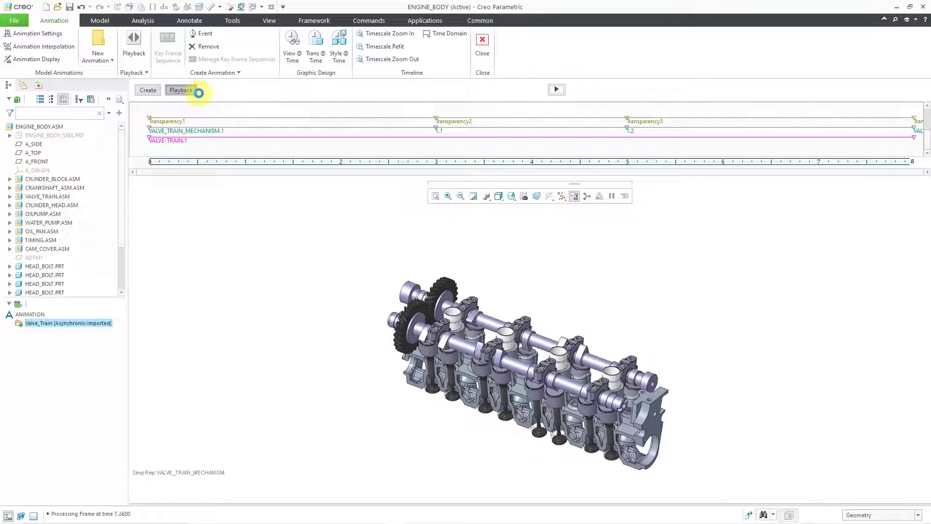
pyautogui.click(198, 93)
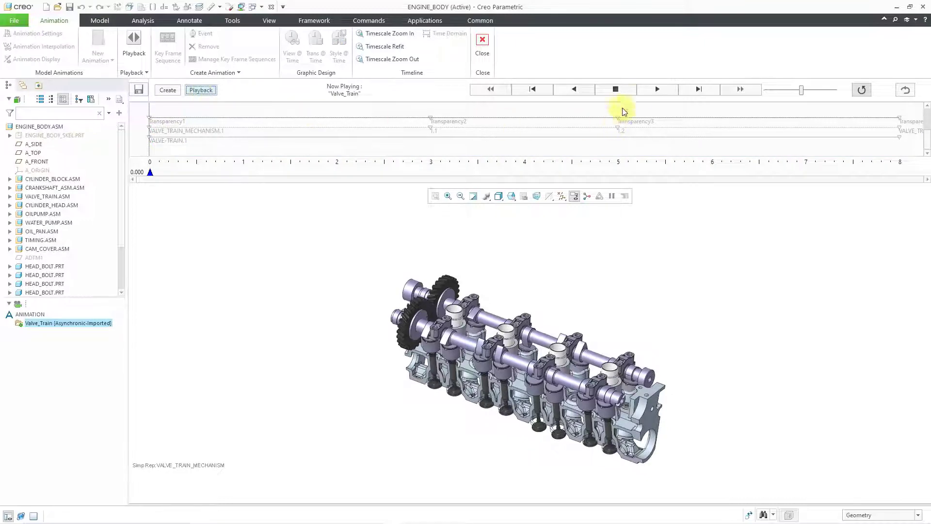
pyautogui.click(657, 92)
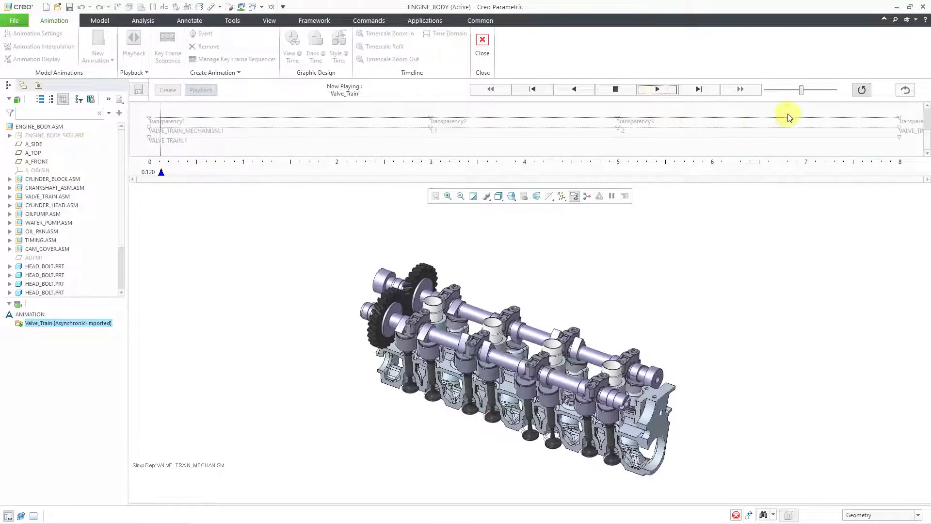
pyautogui.moveTo(802, 91); pyautogui.dragTo(831, 88)
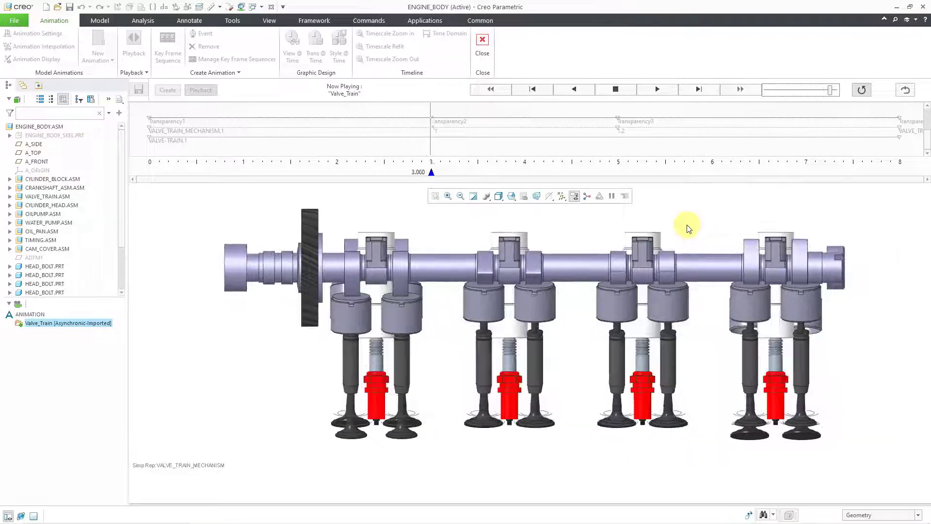
# Stop playback and capture the animation to ENGINE_BODY.mpg as MPEG at 25 fps
pyautogui.click(616, 89)
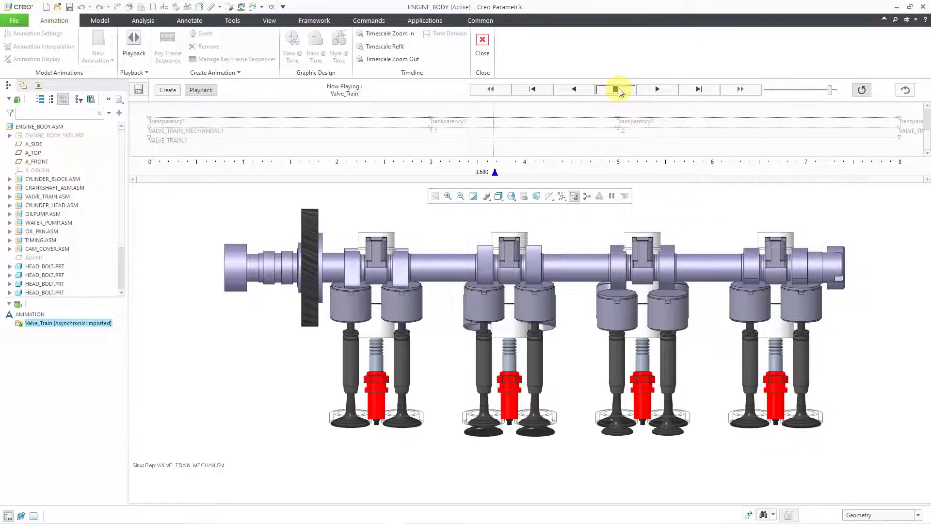
pyautogui.click(139, 90)
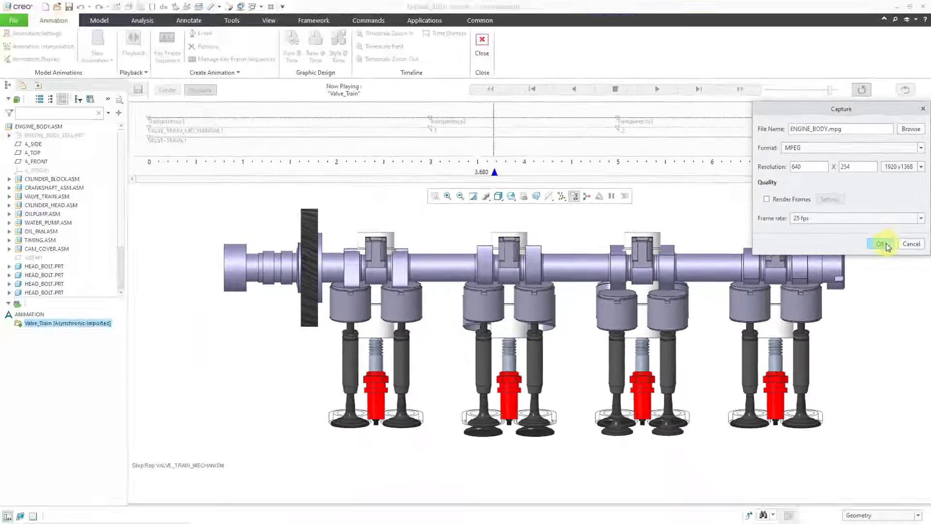
pyautogui.click(886, 247)
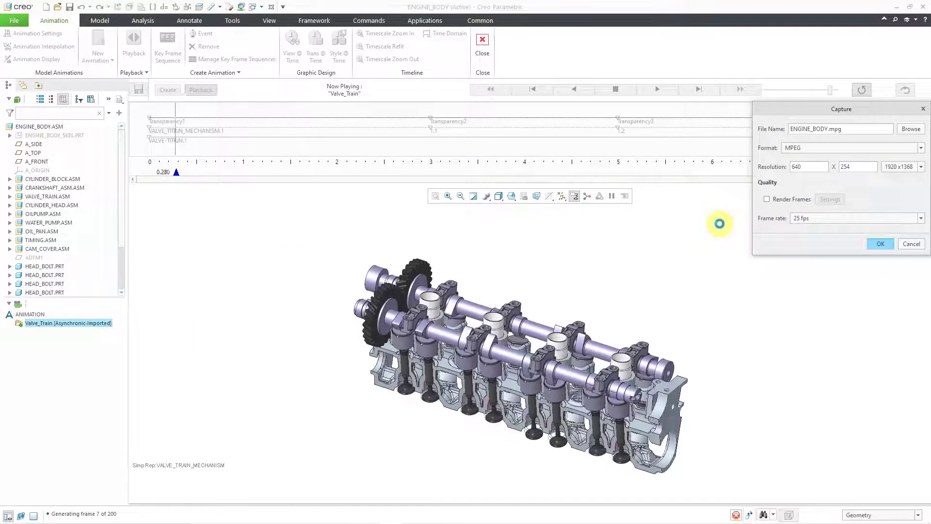